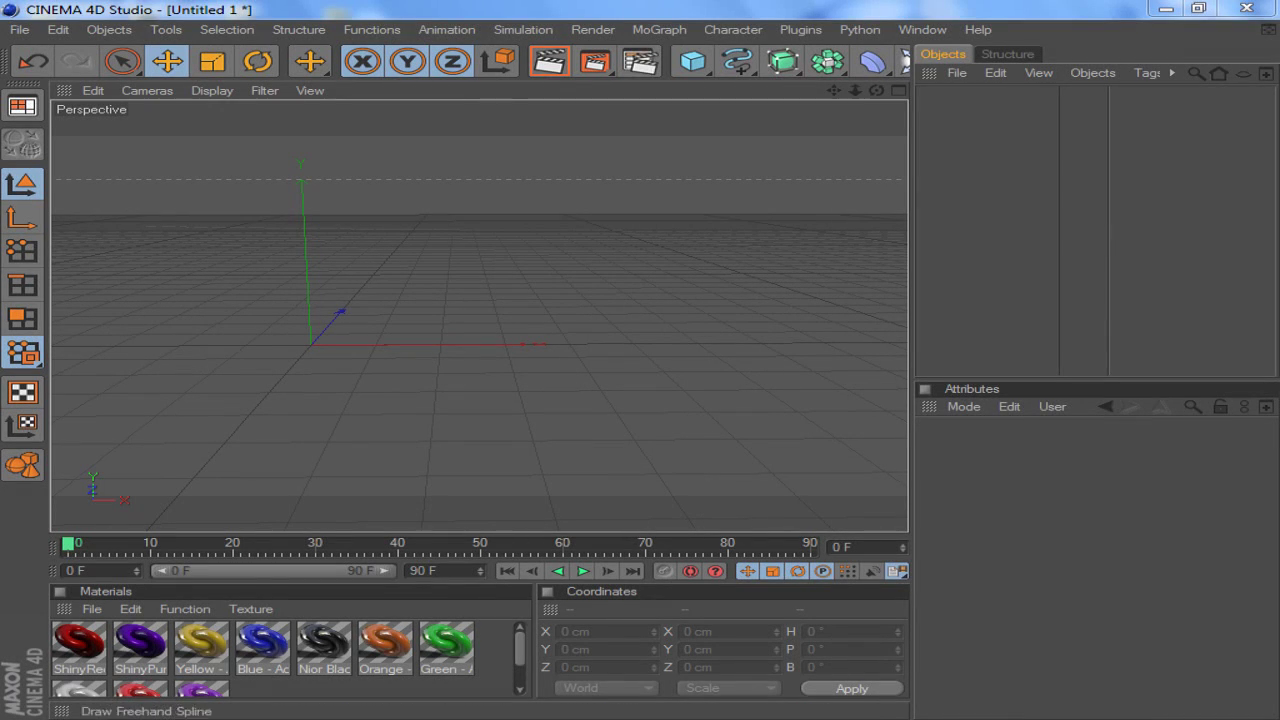
- Type GFX into the MoText and set its font to Bell Gothic Std
text(GFX)
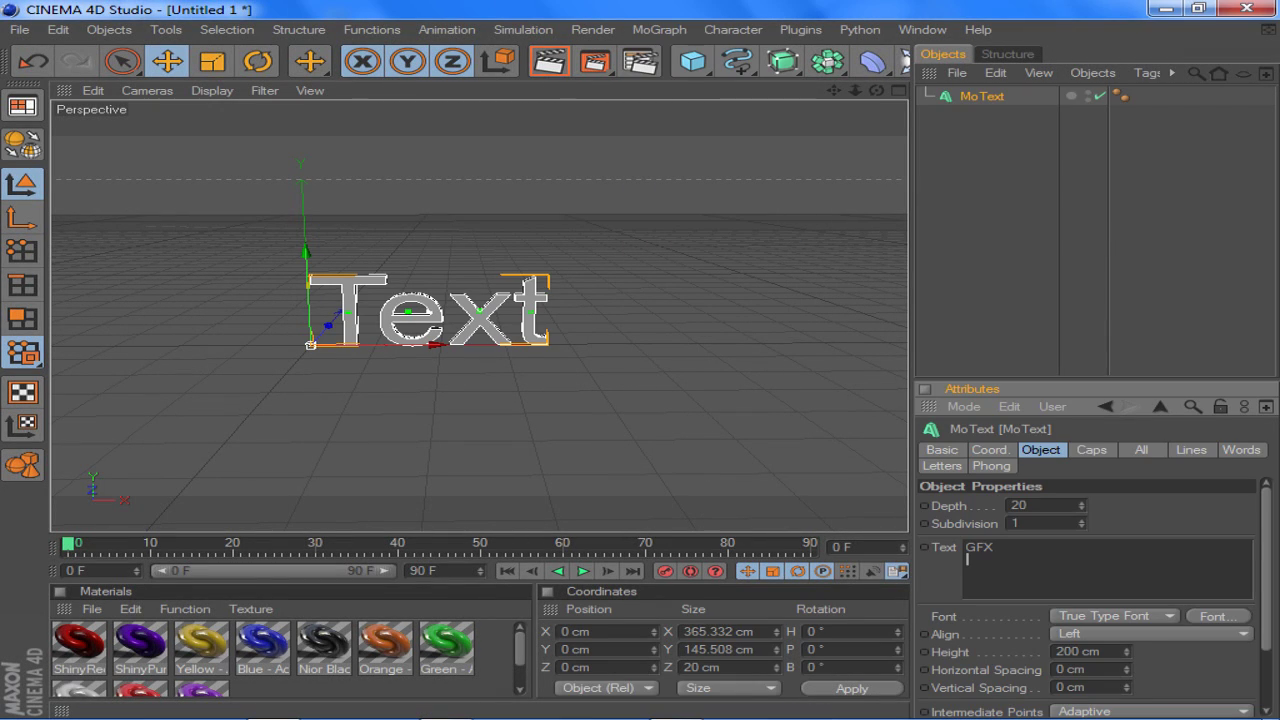
click(1213, 616)
click(90, 268)
click(249, 287)
scroll(150, 240, down, 10)
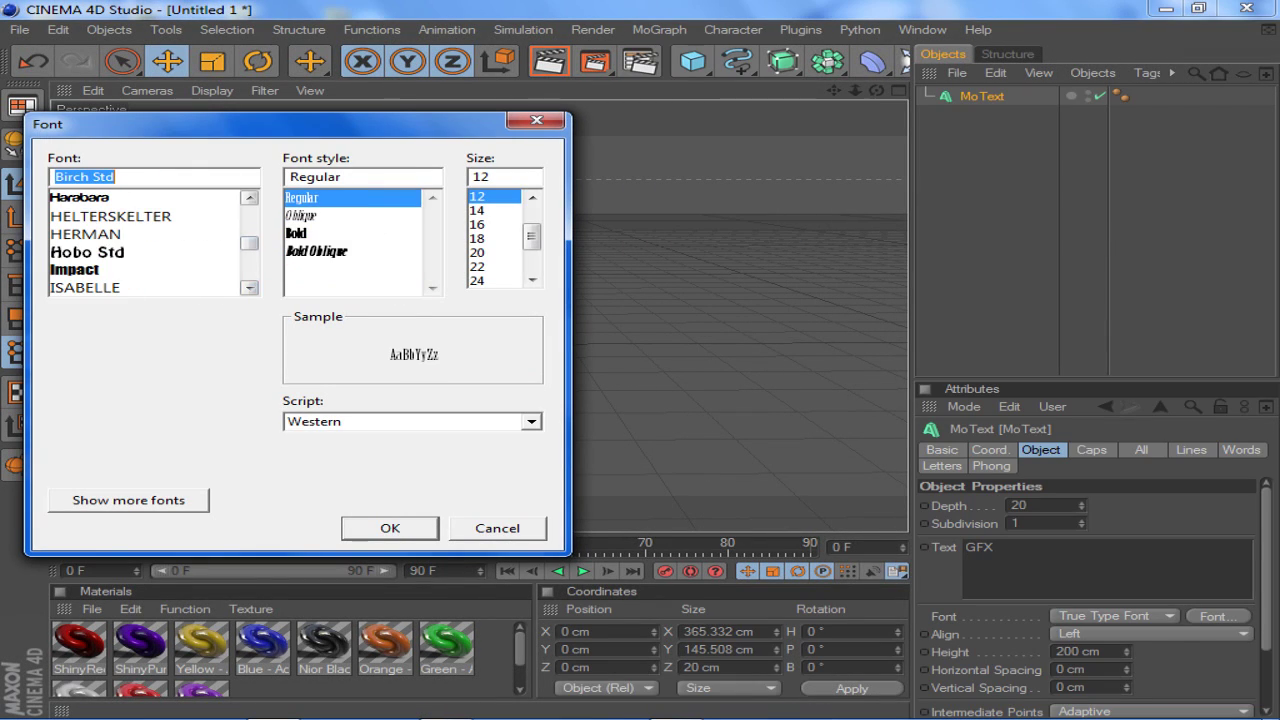
text(be)
scroll(150, 240, down, 5)
scroll(150, 240, down, 5)
scroll(150, 240, up, 15)
scroll(150, 240, up, 8)
scroll(150, 240, down, 7)
click(107, 269)
key(Return)
- Give the GFX text Depth 100 and Horizontal Spacing -11
text(100)
key(Return)
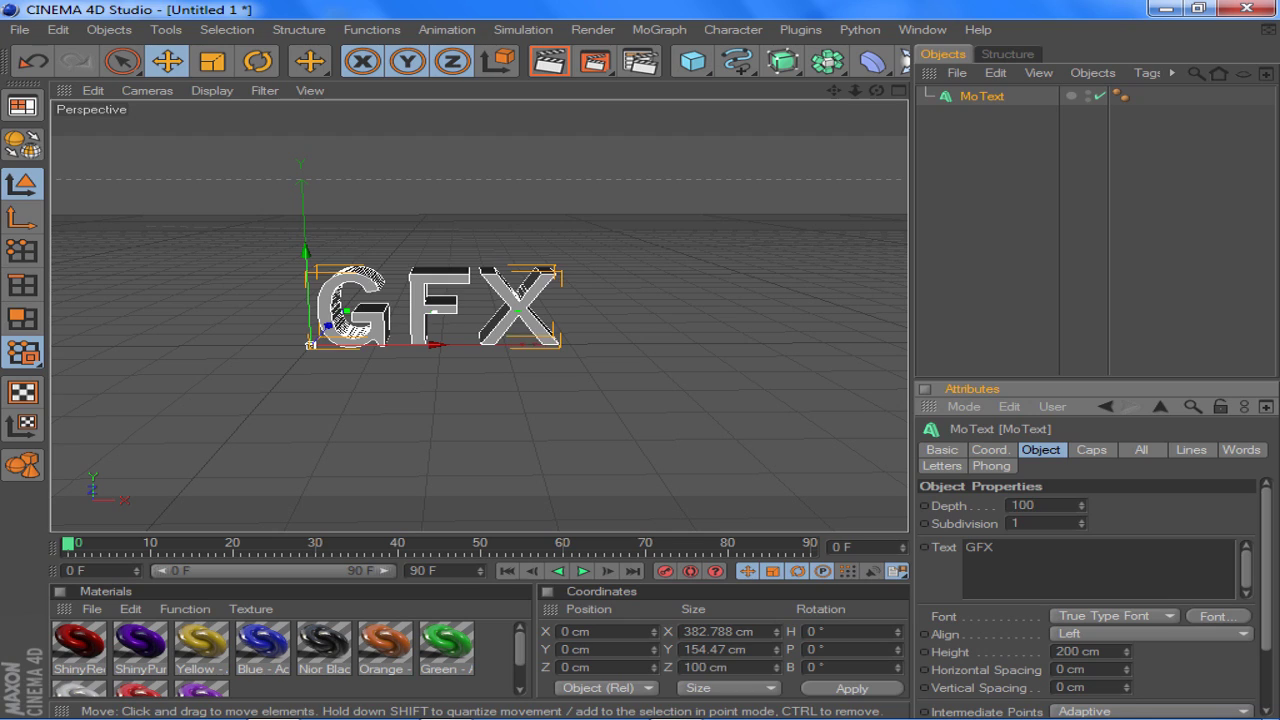
drag(1125, 670, 1095, 670)
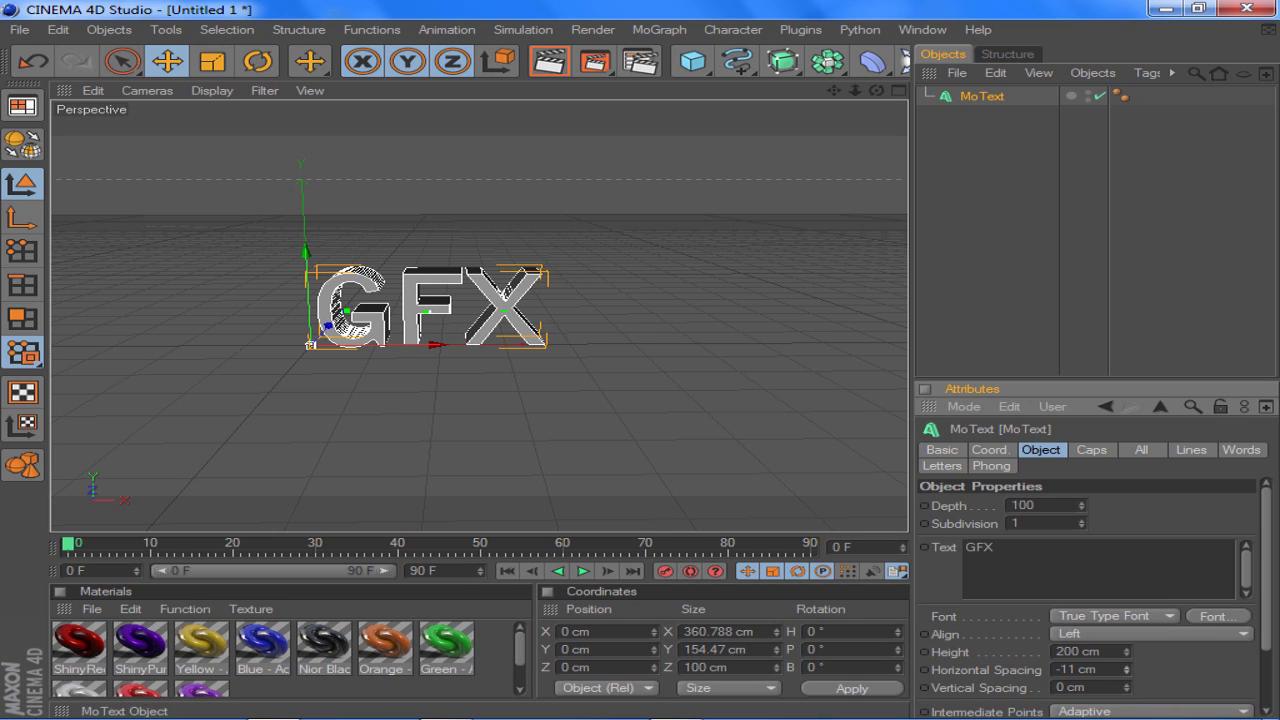
- Duplicate the text with Depth 50 and a Fillet Cap on the front
key(ctrl+c)
key(ctrl+v)
text(50)
key(Return)
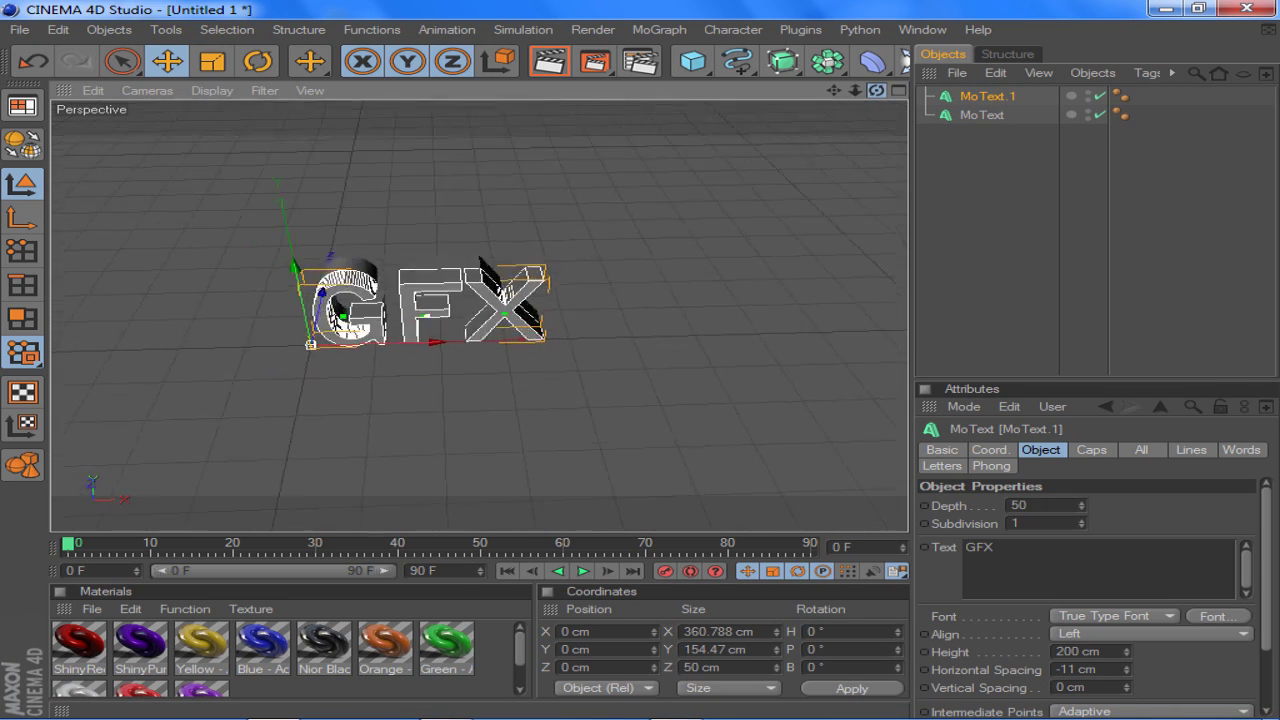
click(1091, 449)
click(1105, 505)
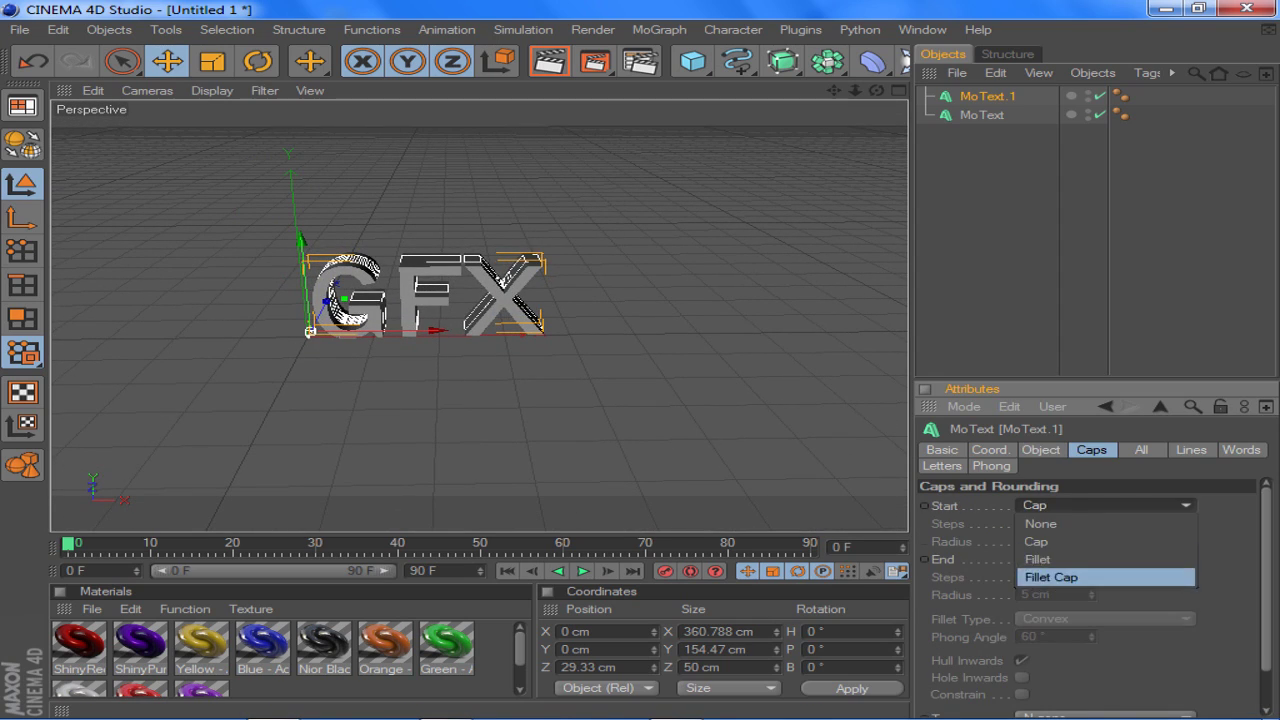
click(1050, 577)
- Preview-render the letters and load the Studio U cyclorama backdrop
click(548, 61)
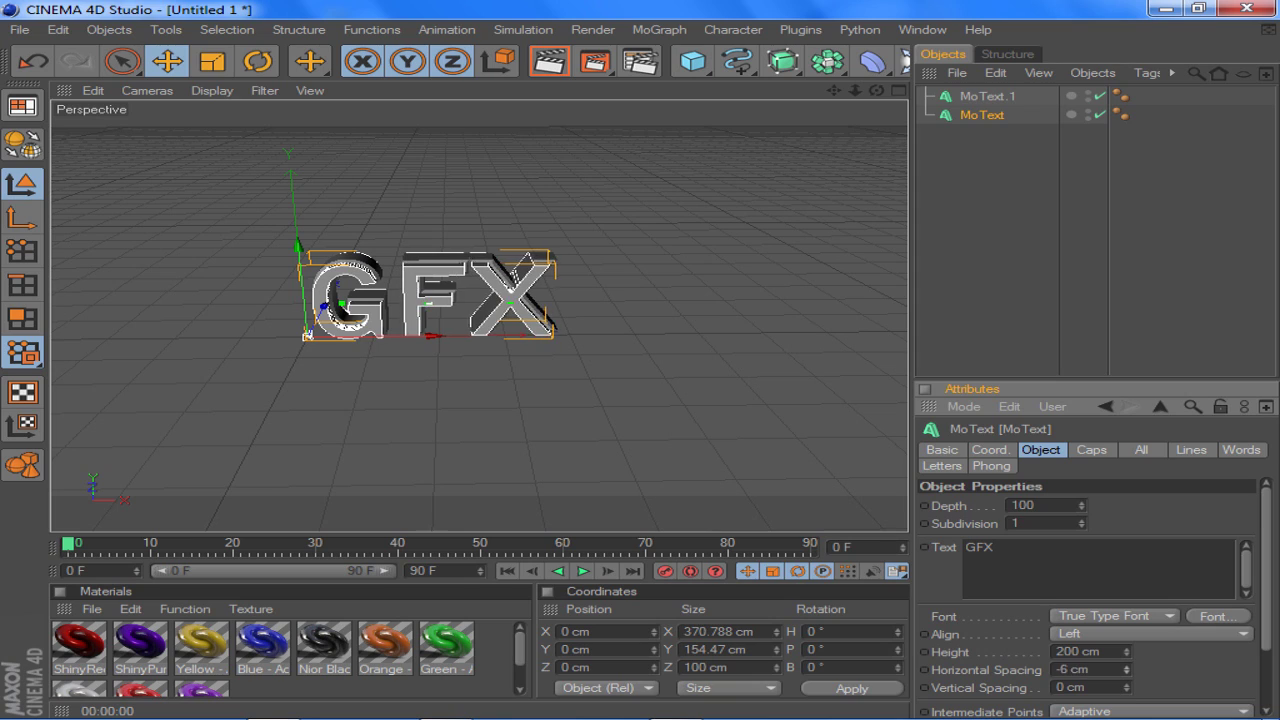
key(ctrl+shift+a)
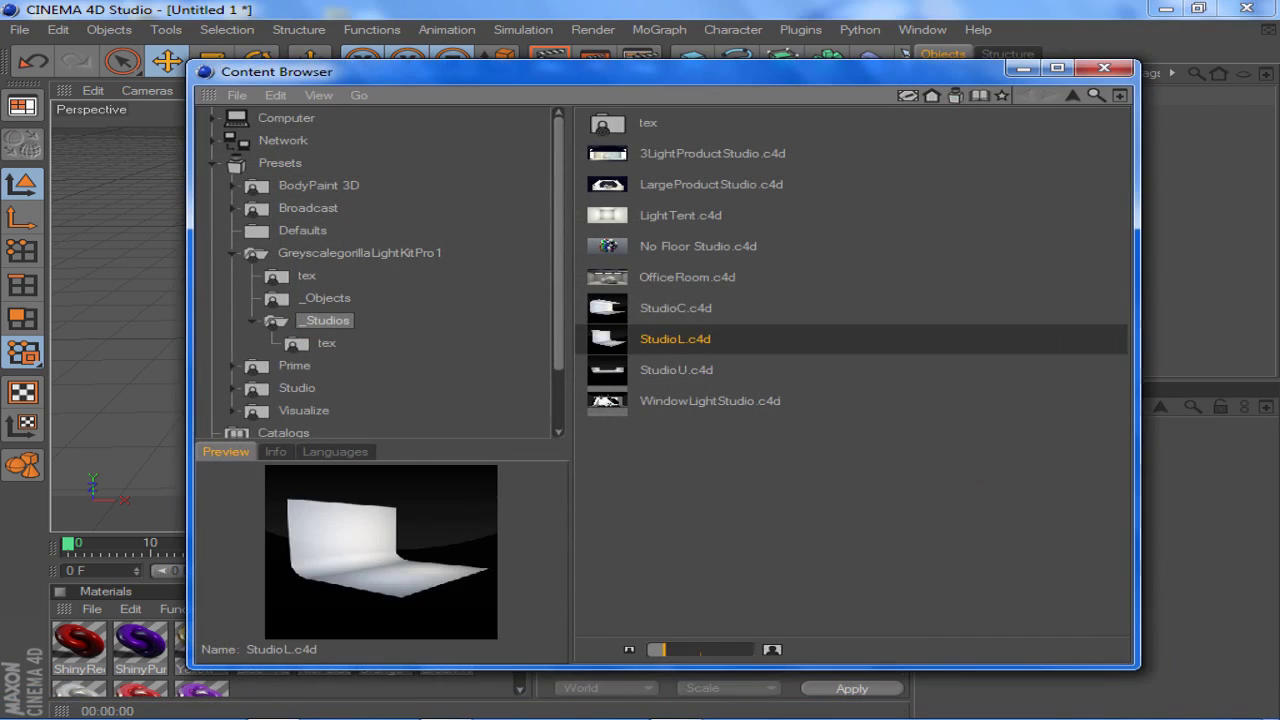
double_click(643, 363)
- Rotate both GFX text objects to a 271.139° heading facing the camera
click(1123, 57)
click(548, 61)
key(ctrl+shift+a)
click(980, 114)
ctrl+click(980, 133)
key(r)
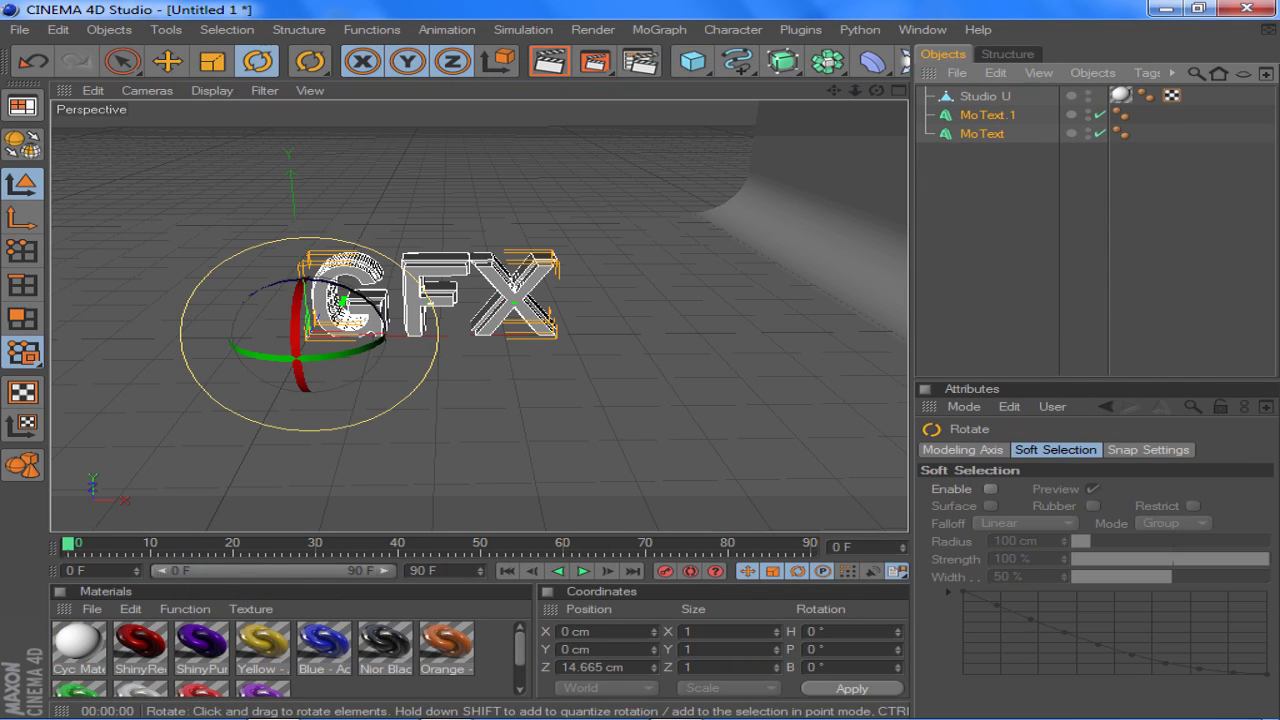
drag(300, 352, 420, 355)
drag(876, 90, 860, 130)
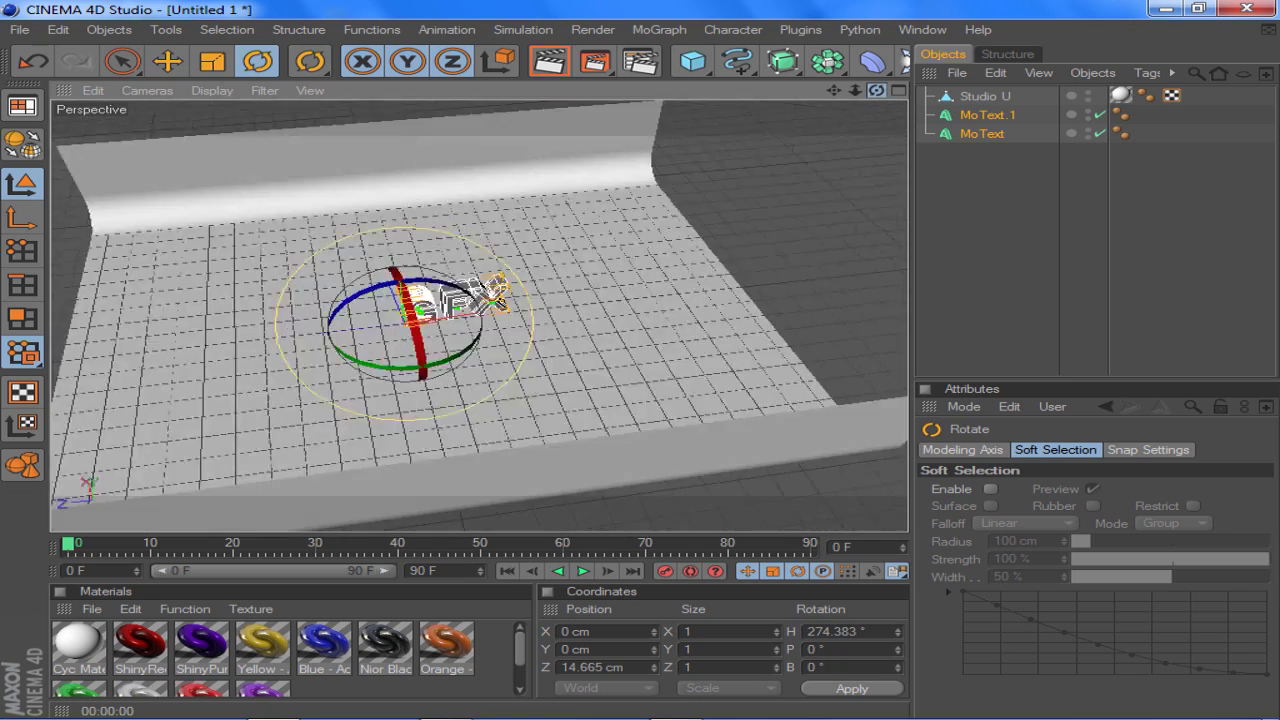
key(ctrl+shift+z)
key(ctrl+shift+a)
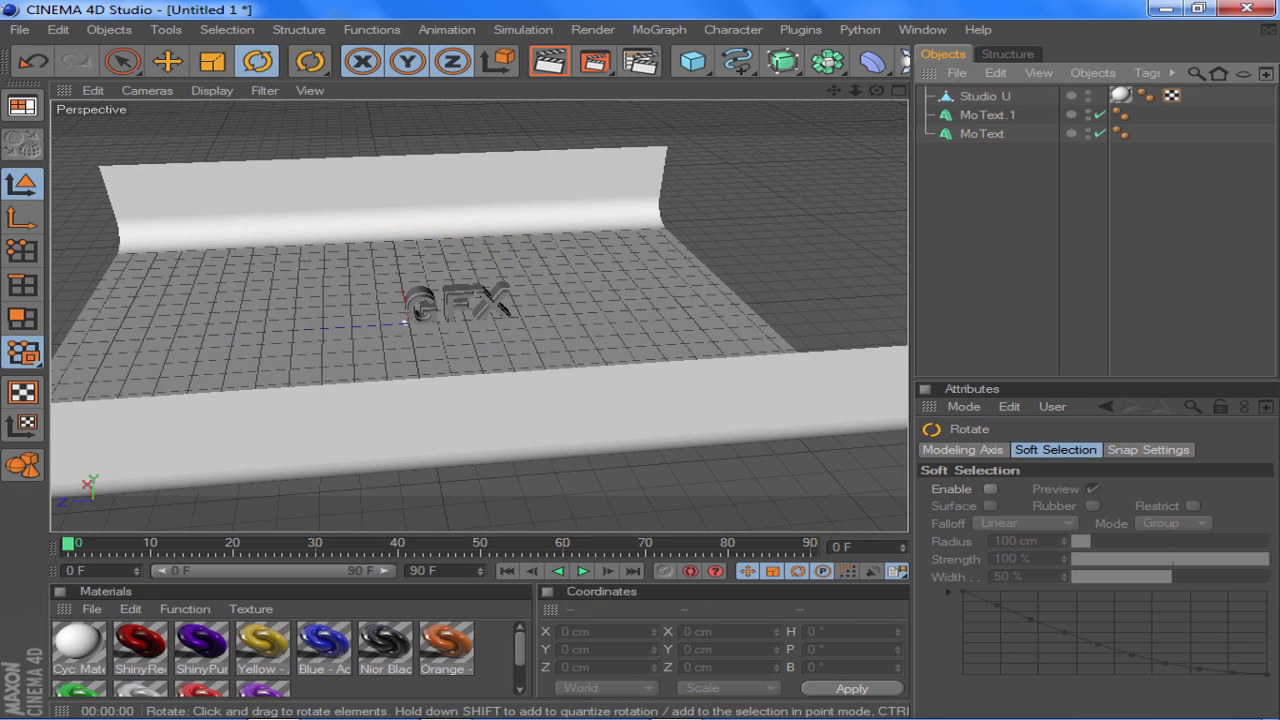
- Move both texts onto the floor at Z 190.478 cm, raised 14.667 cm
key(e)
click(980, 114)
ctrl+click(980, 133)
drag(460, 305, 405, 305)
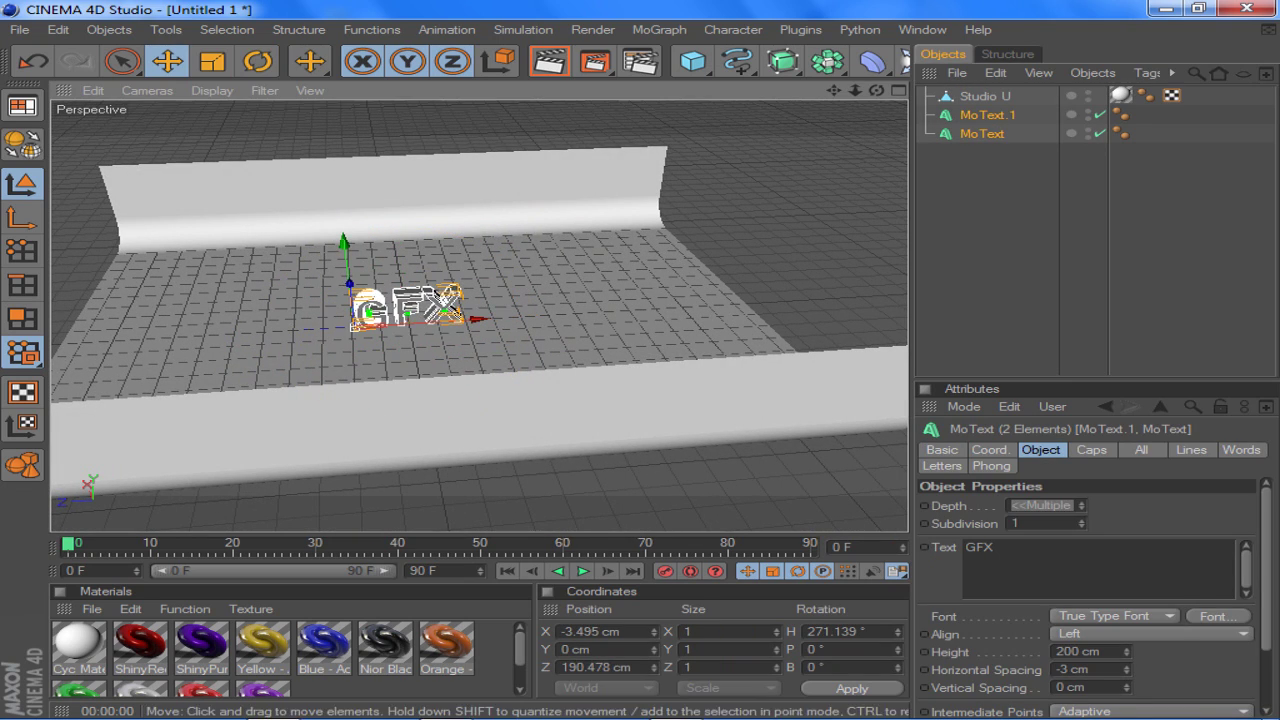
key(ctrl+shift+a)
drag(876, 90, 850, 120)
key(ctrl+shift+z)
key(ctrl+shift+z)
key(ctrl+z)
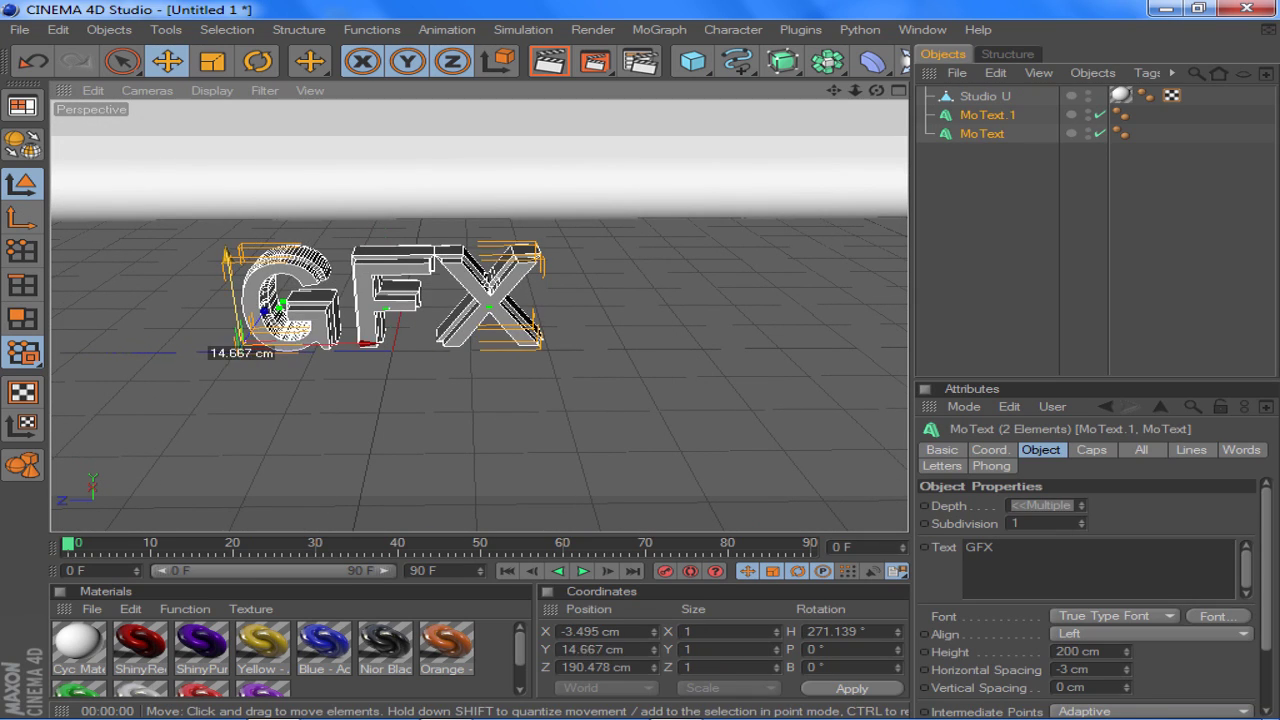
key(ctrl+shift+a)
click(241, 345)
key(ctrl+shift+a)
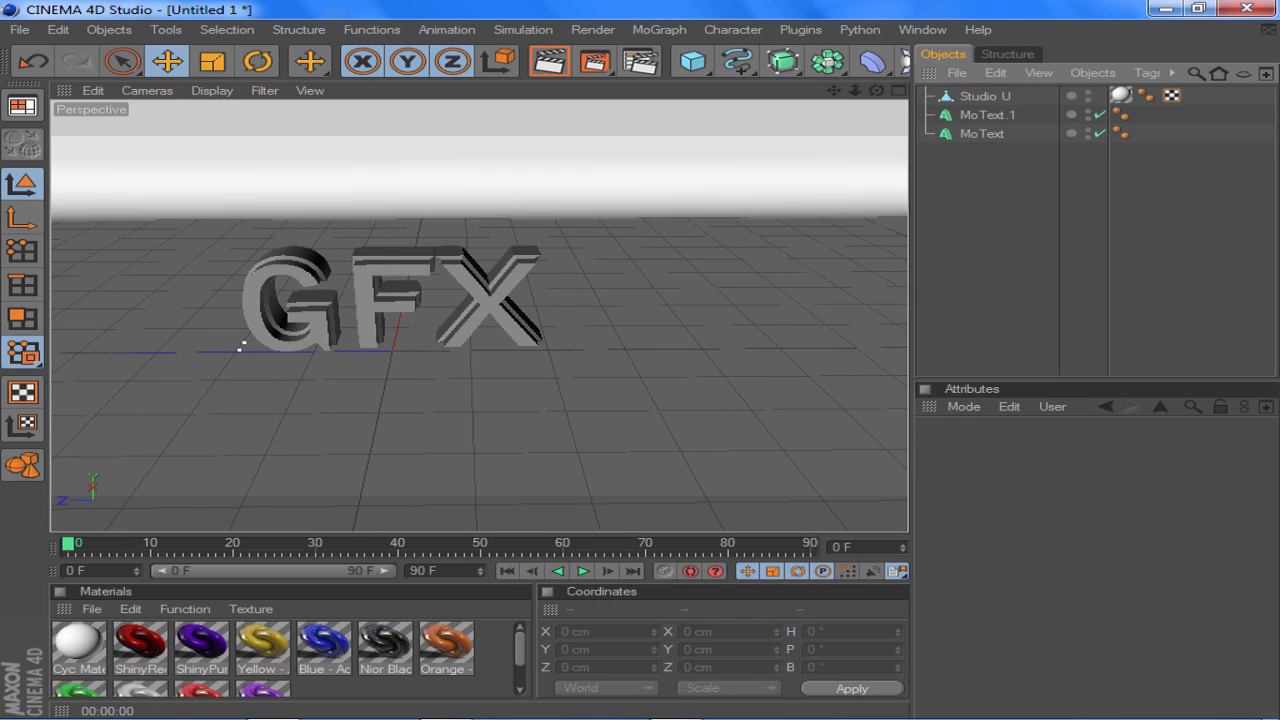
click(241, 345)
- Make both MoTexts editable, unpack the G, F, X extrudes and delete the leftovers
key(c)
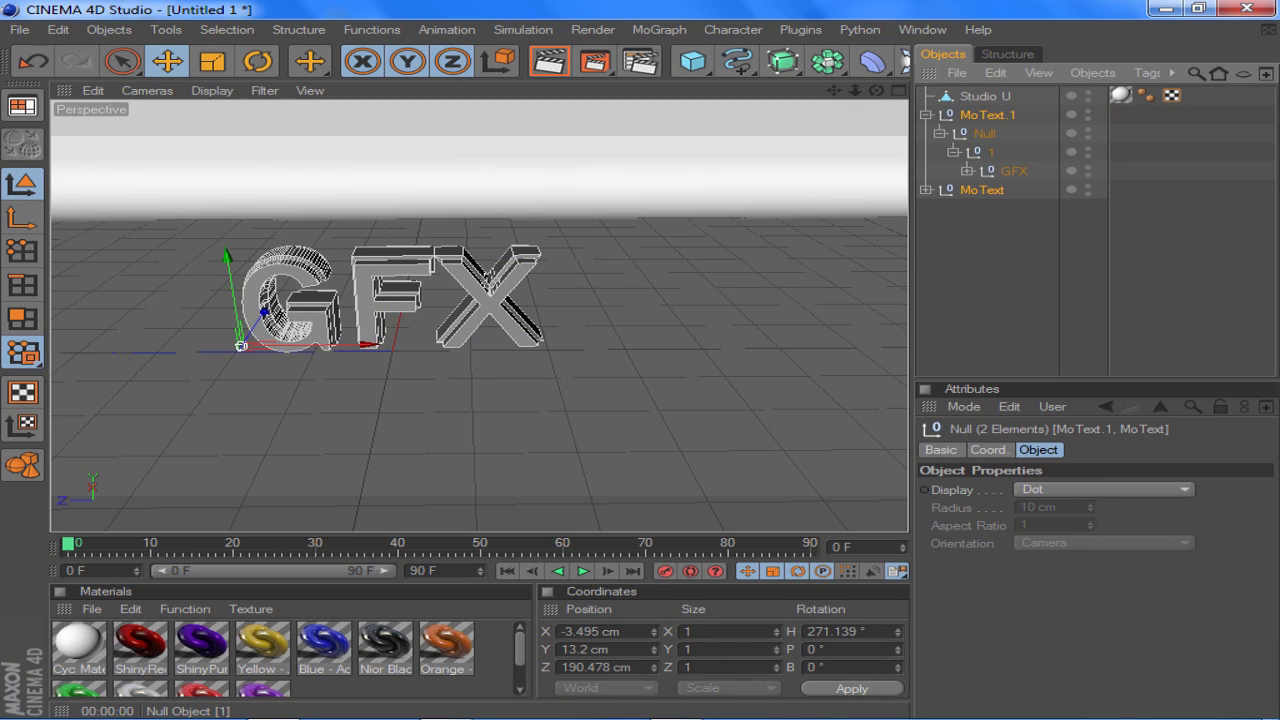
key(c)
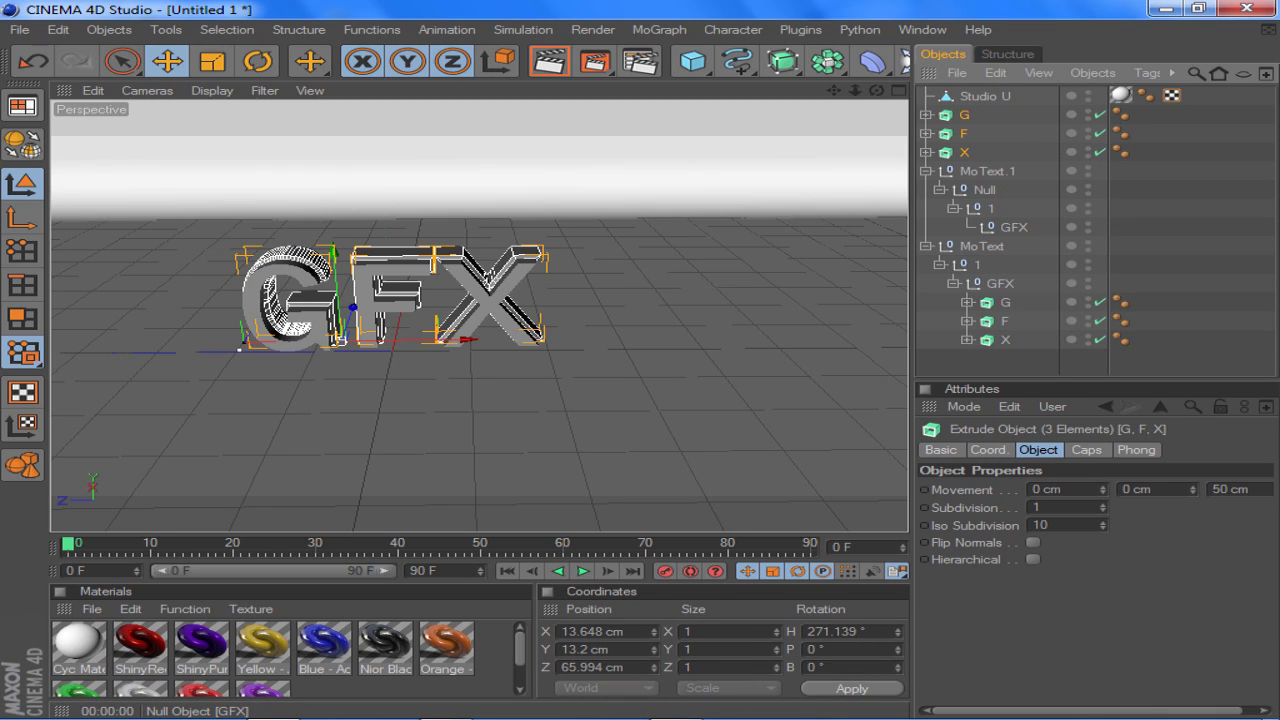
key(Delete)
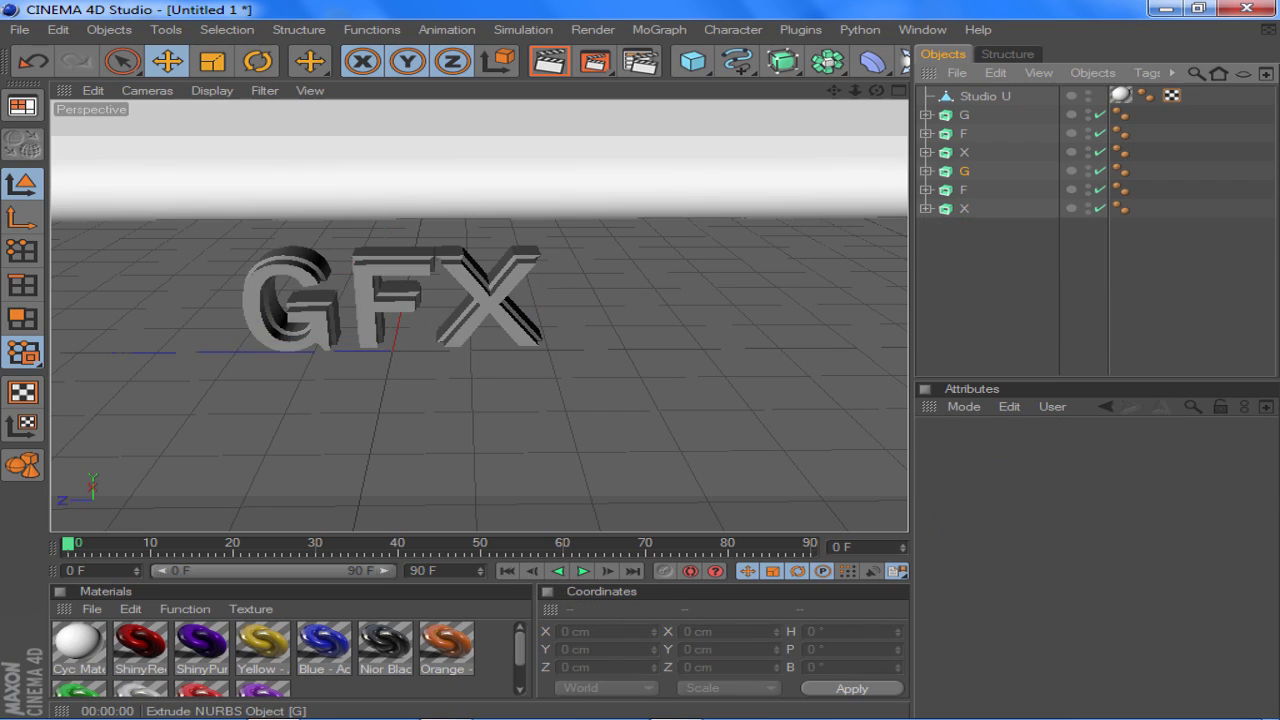
- Apply the Nior Black and ShinyRed materials to the letters
click(385, 300)
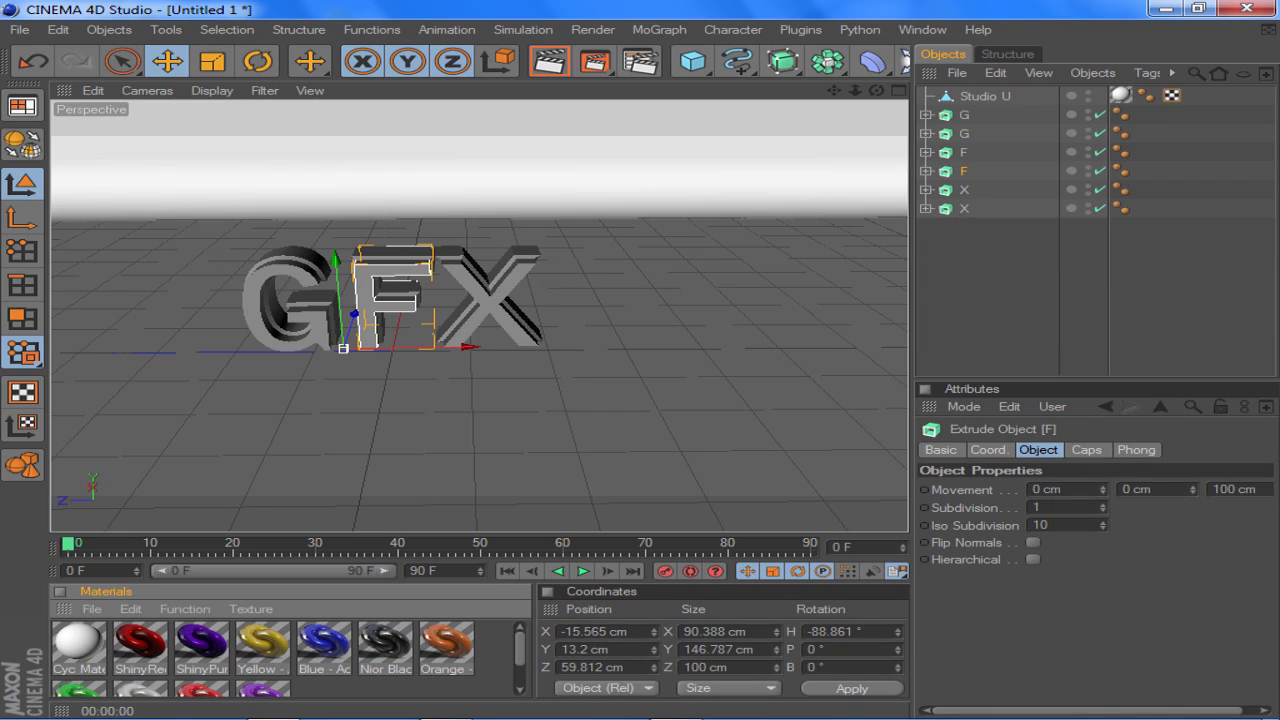
drag(385, 645, 964, 152)
mouse_move(140, 645)
mouse_down()
mouse_move(1146, 132)
mouse_move(1146, 207)
mouse_up()
key(ctrl+r)
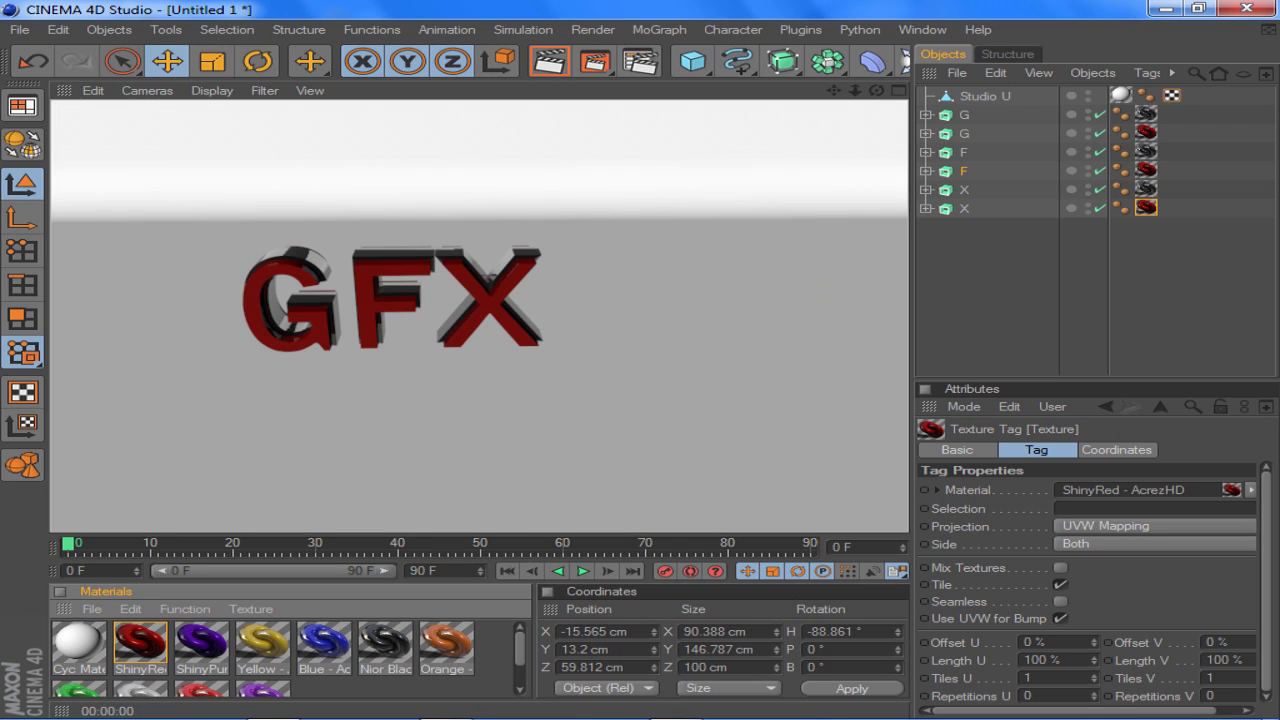
- Render a scene preview and delete the Studio U backdrop
scroll(480, 315, up, 5)
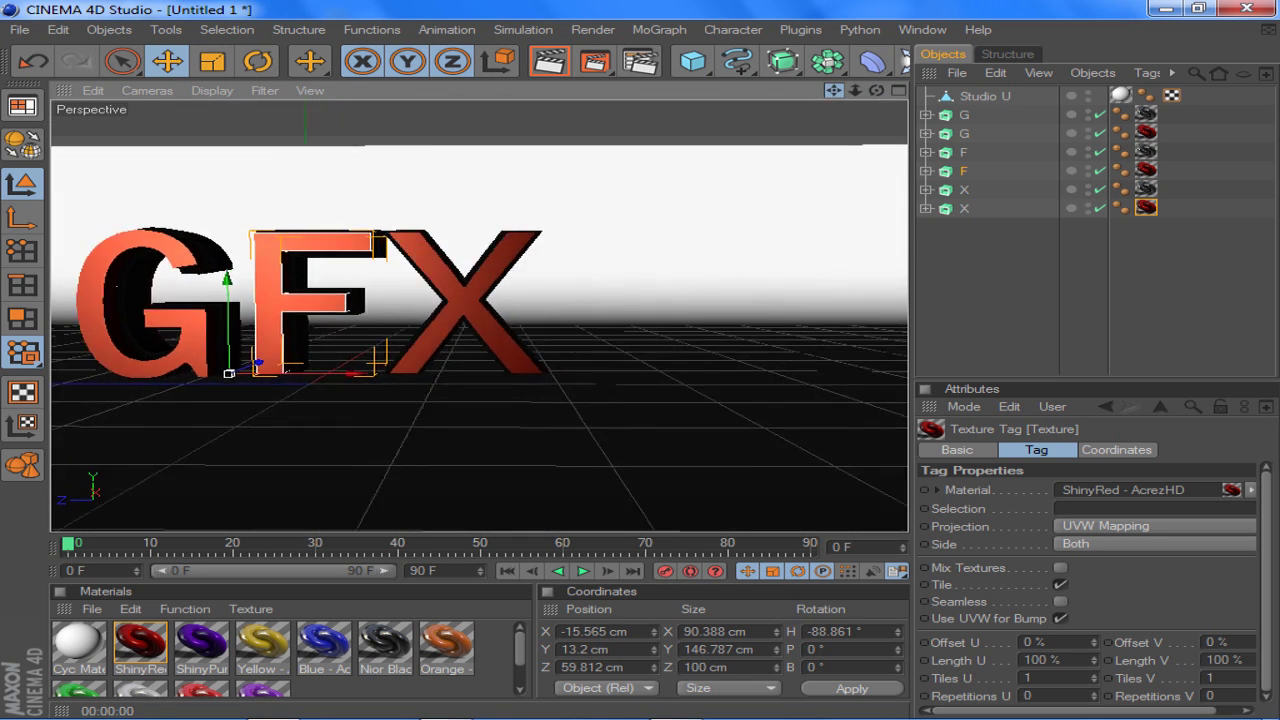
key(ctrl+r)
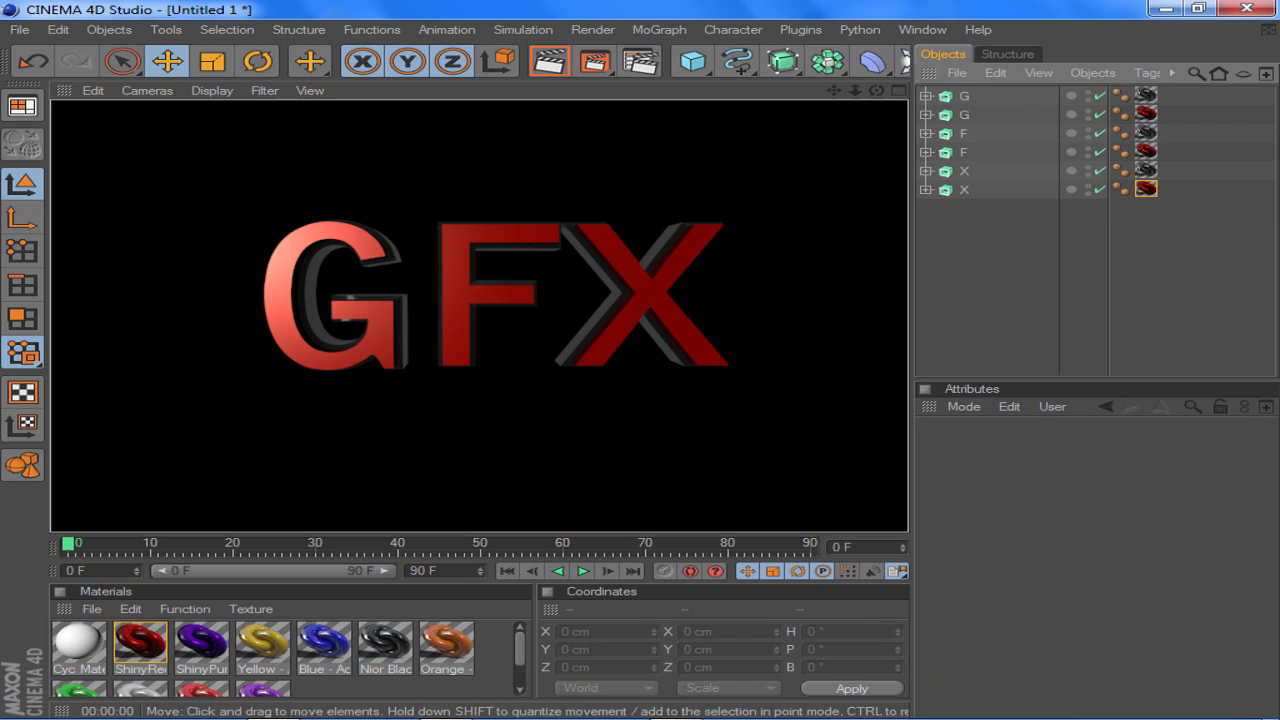
key(Delete)
- Turn the G to face front and shift the F left over the G
click(320, 300)
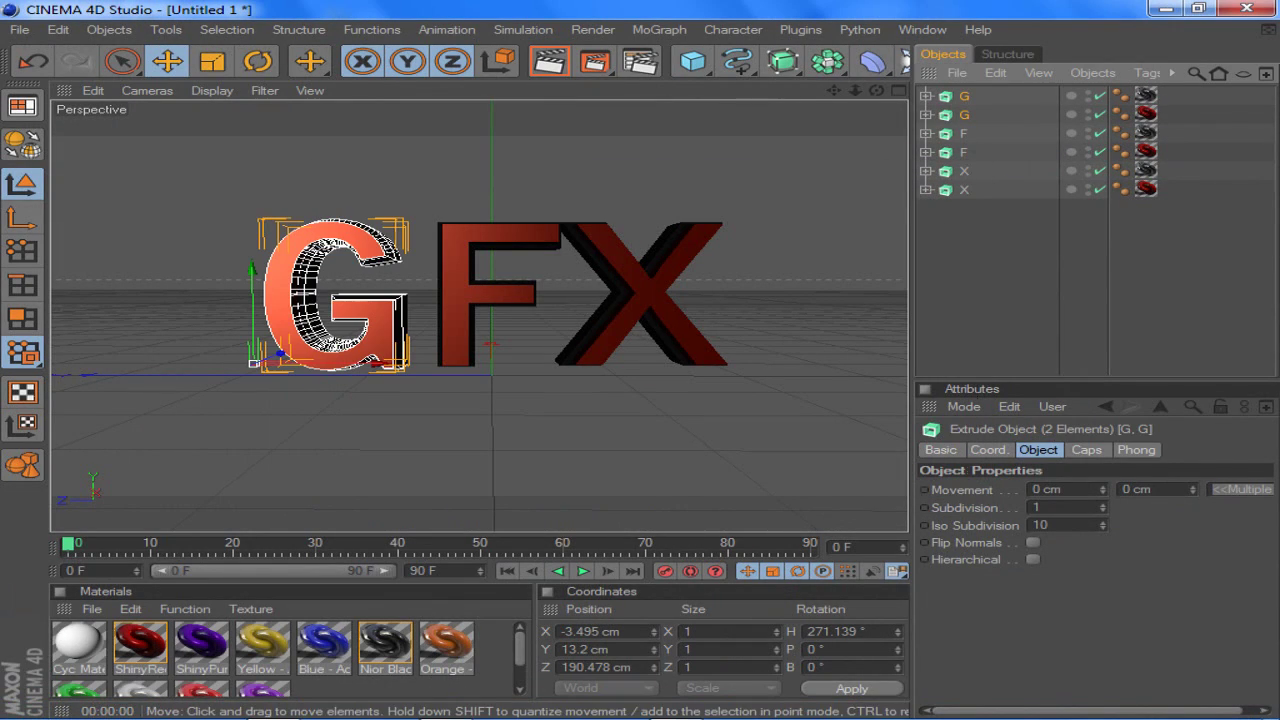
key(r)
drag(200, 370, 330, 368)
click(600, 450)
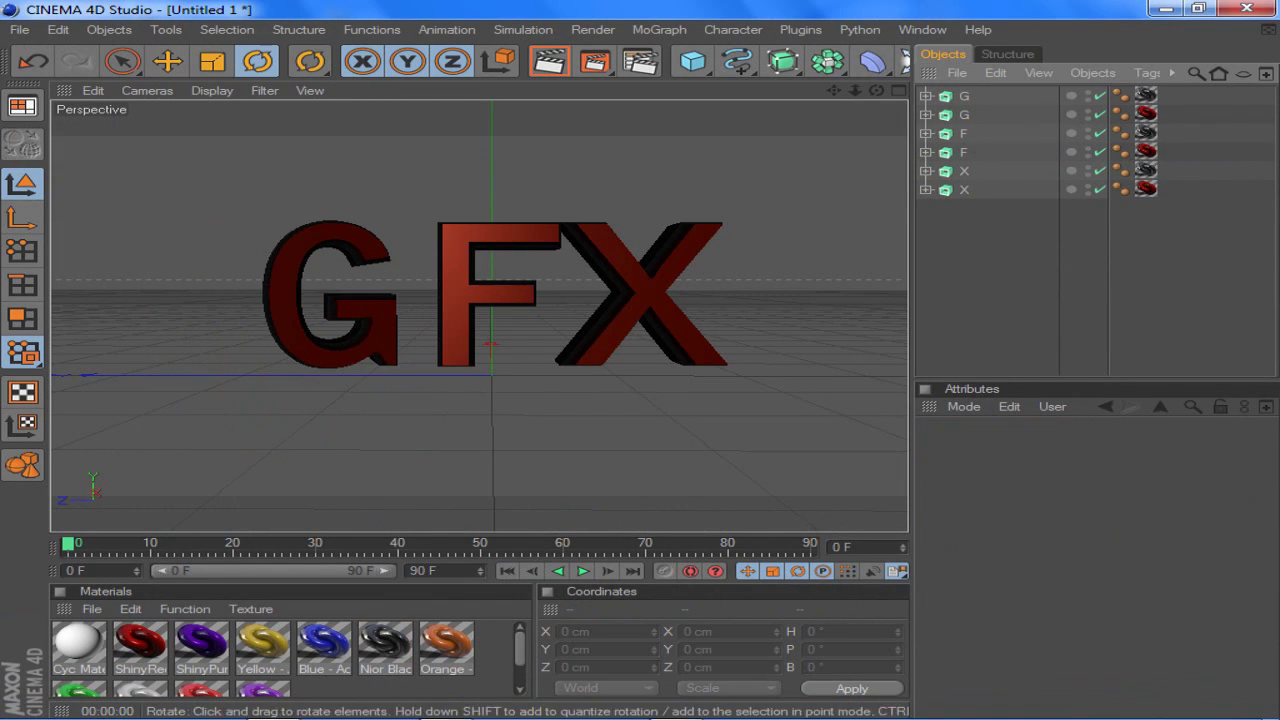
click(490, 300)
key(e)
drag(490, 300, 433, 300)
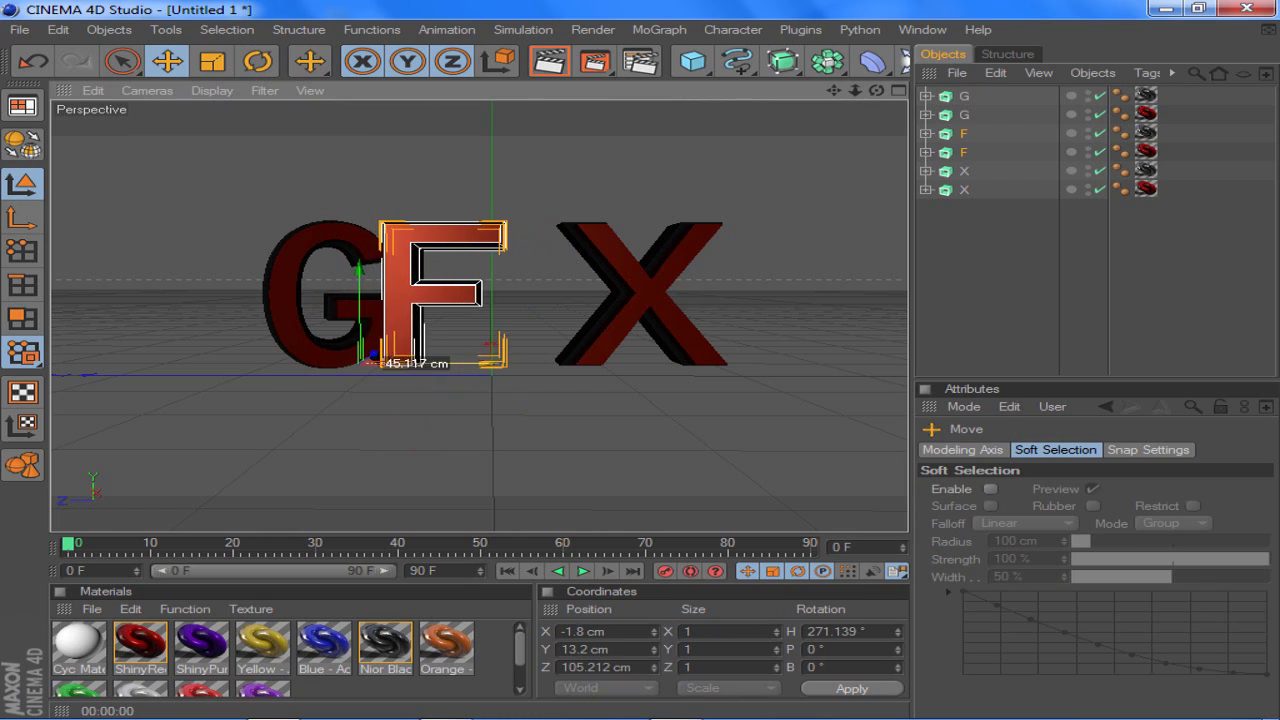
click(990, 300)
click(549, 61)
- Rotate the G slightly further and preview the result
click(320, 300)
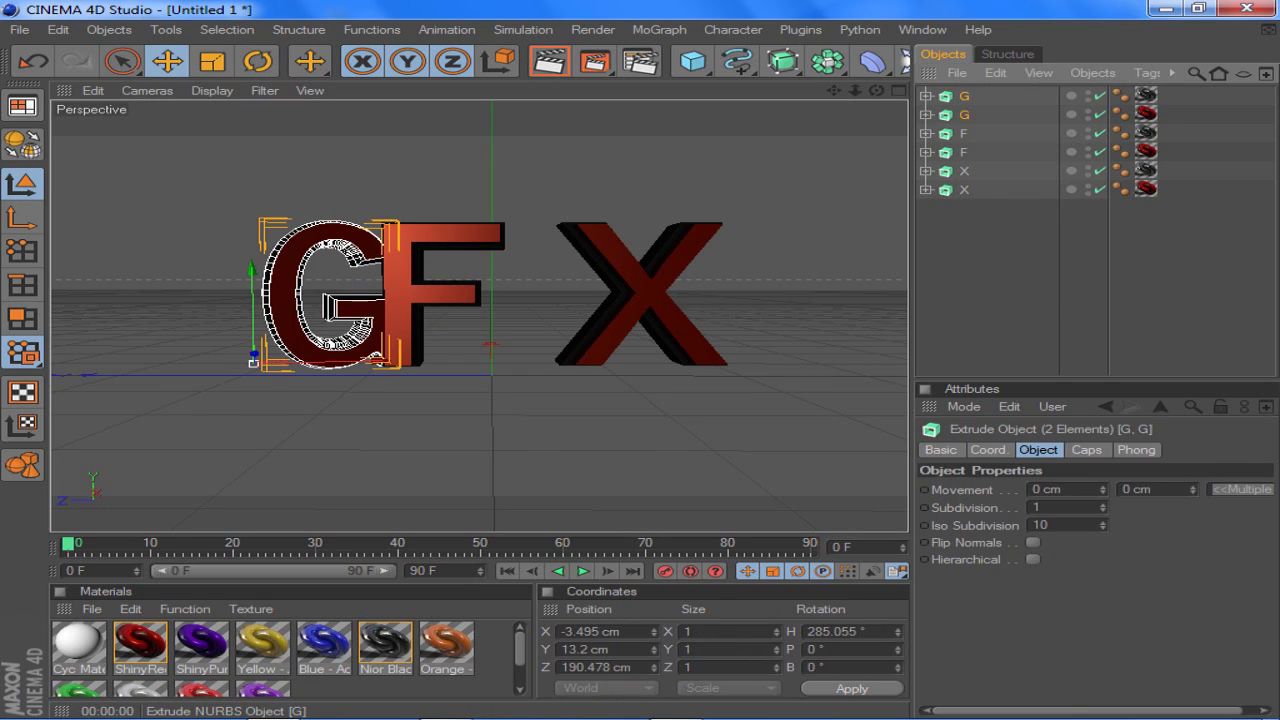
key(r)
drag(235, 372, 330, 368)
click(549, 61)
- Move the X left onto the F and angle it
click(650, 322)
key(e)
drag(650, 322, 530, 322)
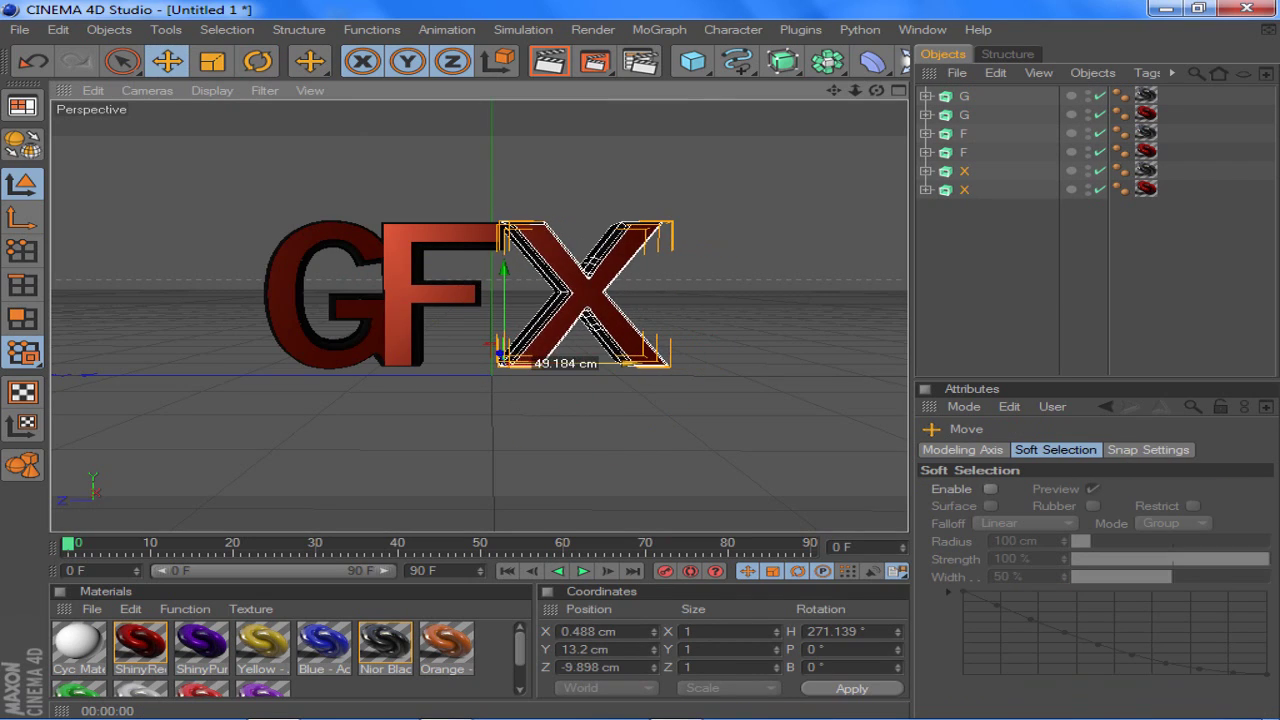
key(r)
drag(470, 368, 560, 367)
click(549, 61)
click(700, 440)
- Turn both X letters slightly, shift them left, and render the image
click(964, 171)
drag(876, 90, 900, 120)
drag(470, 400, 520, 400)
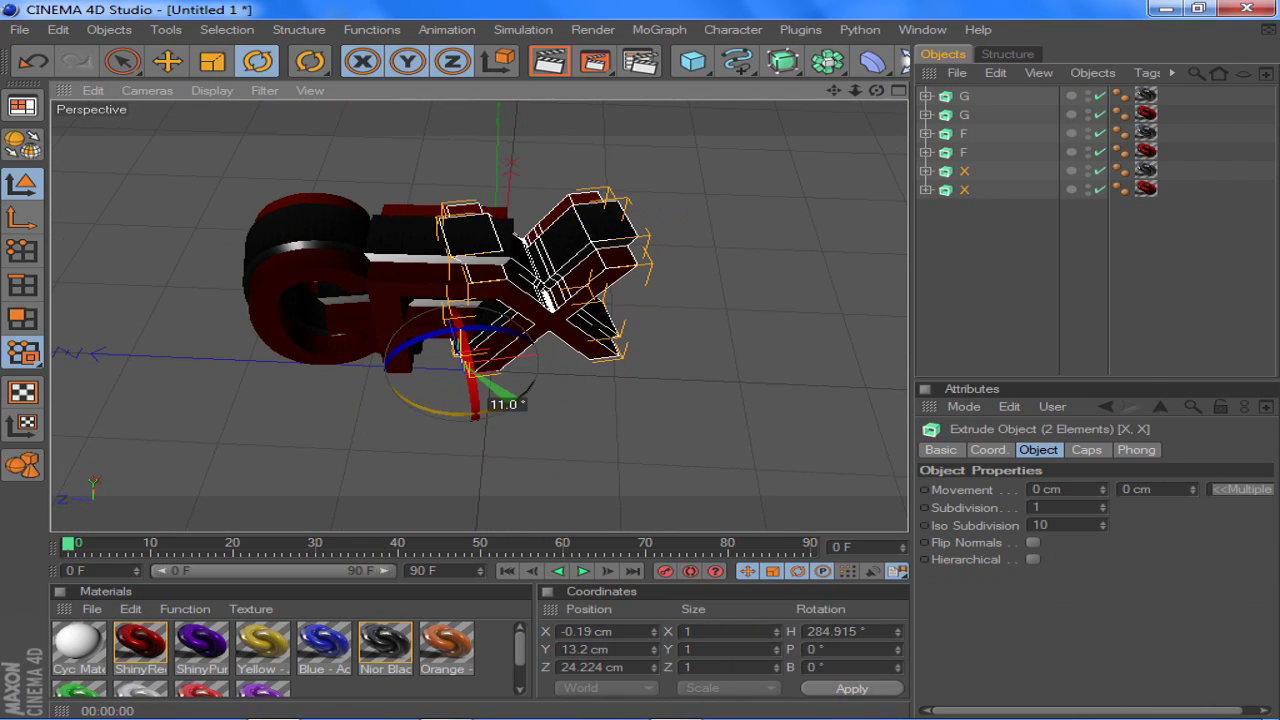
key(e)
drag(470, 300, 450, 300)
drag(876, 90, 860, 110)
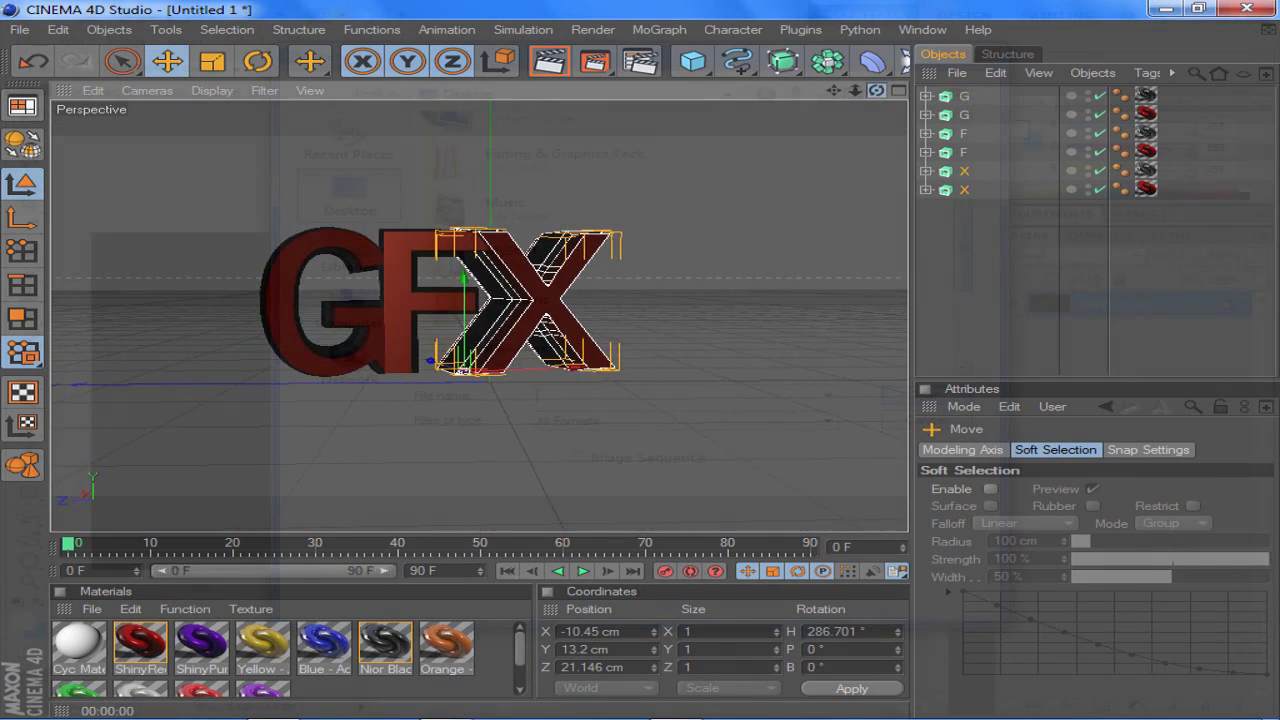
click(549, 61)
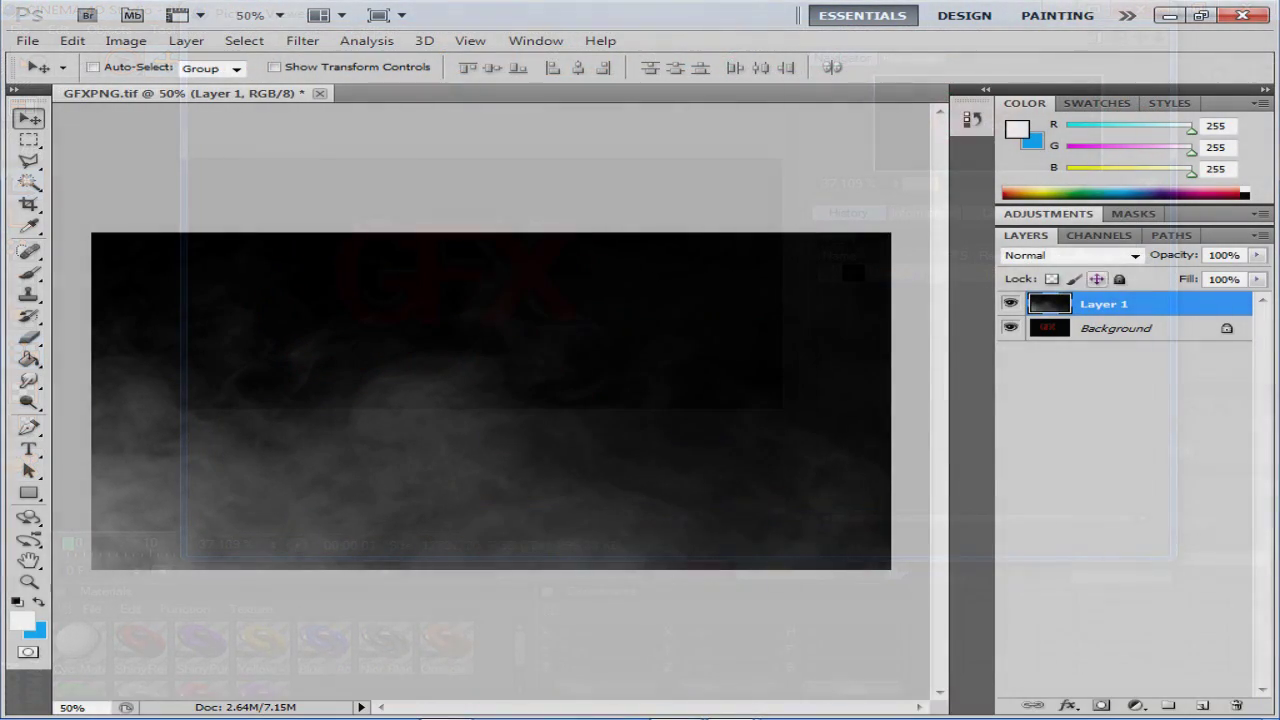
- Set the smoke layer to Screen blending and duplicate it
click(1070, 255)
click(1021, 158)
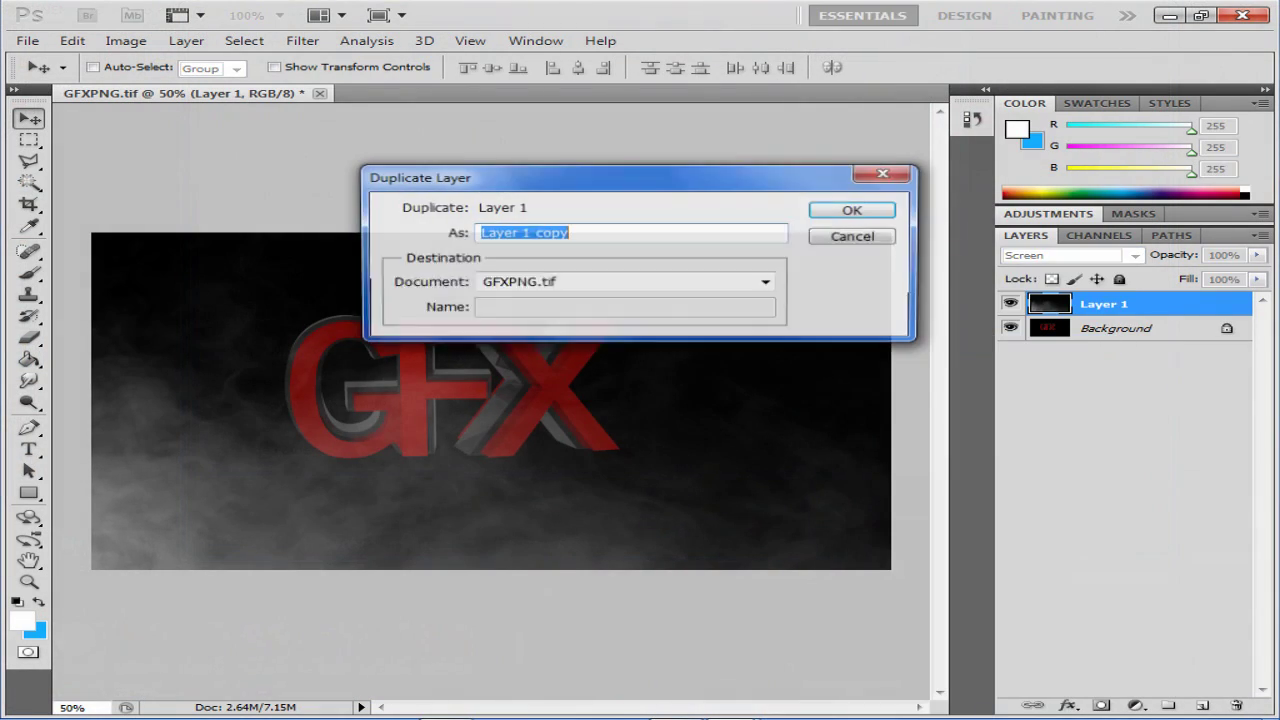
key(Return)
click(72, 40)
key(Escape)
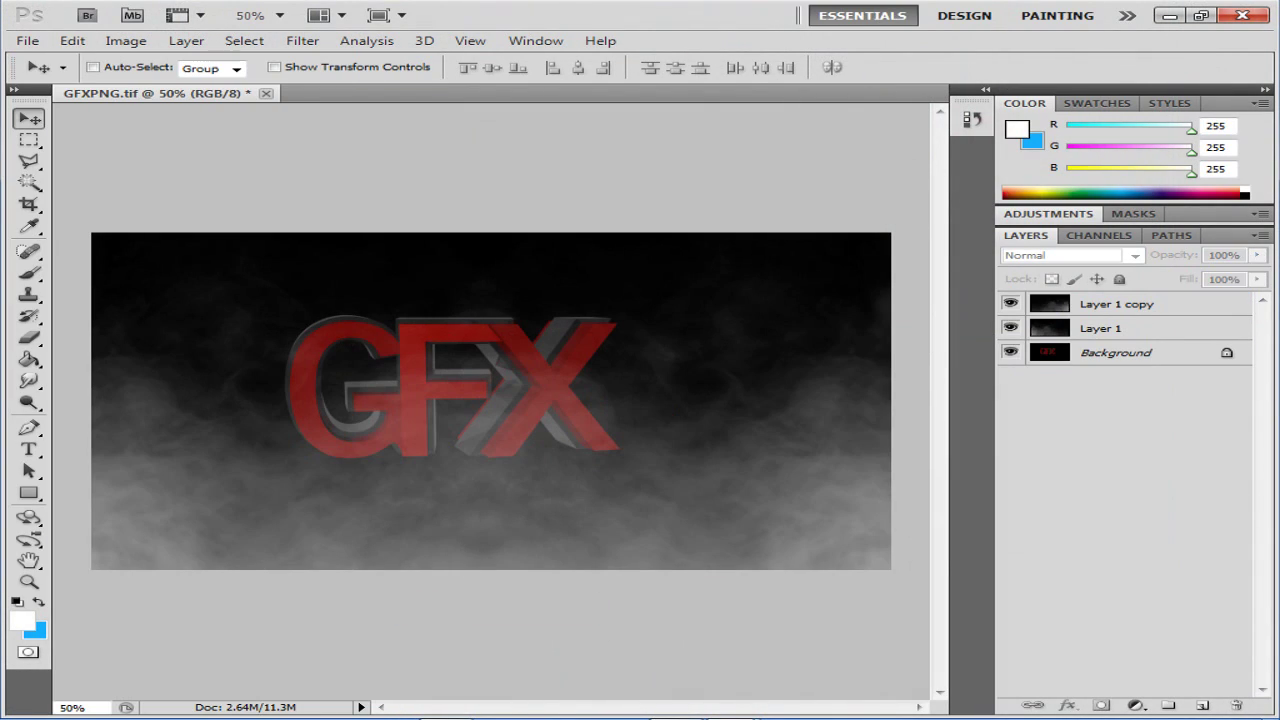
- Pick a soft brush tip and target Layer 1 alone
key(b)
shift+click(1100, 328)
click(127, 67)
double_click(214, 195)
click(500, 400)
key(Return)
click(1100, 328)
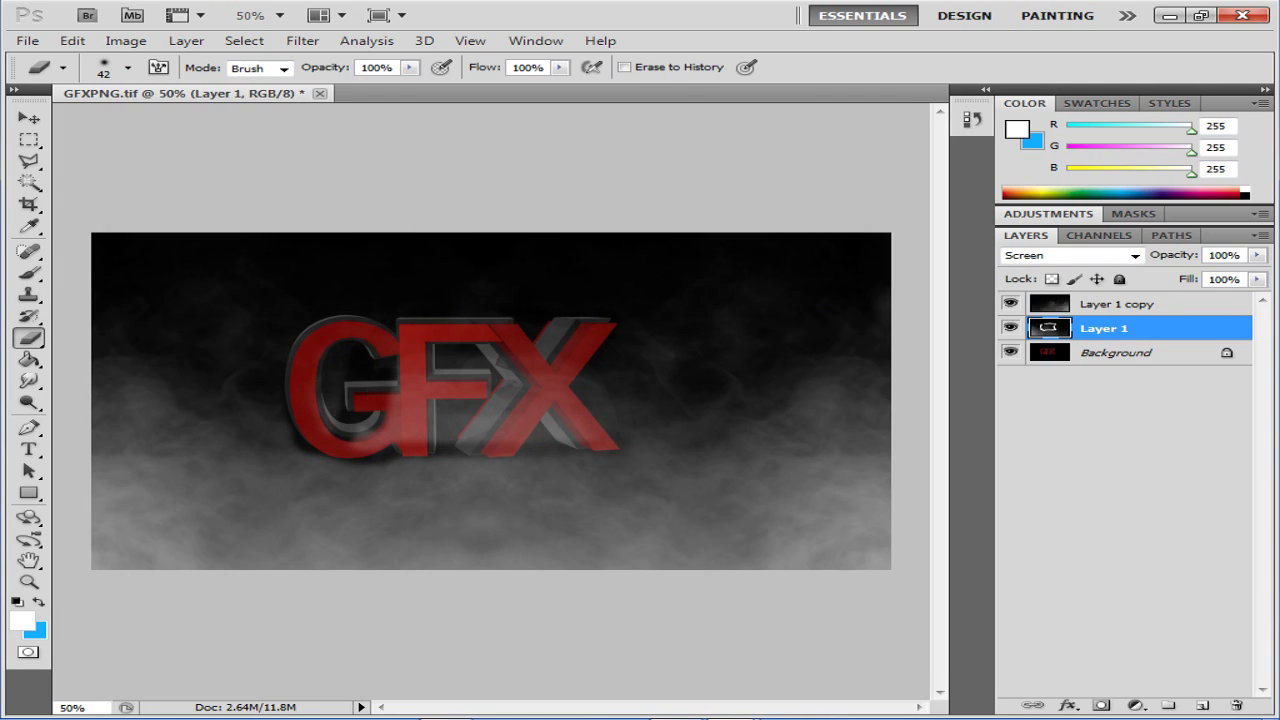
- Erase smoke over the GFX letters on Layer 1 and Layer 1 copy
drag(495, 390, 425, 385)
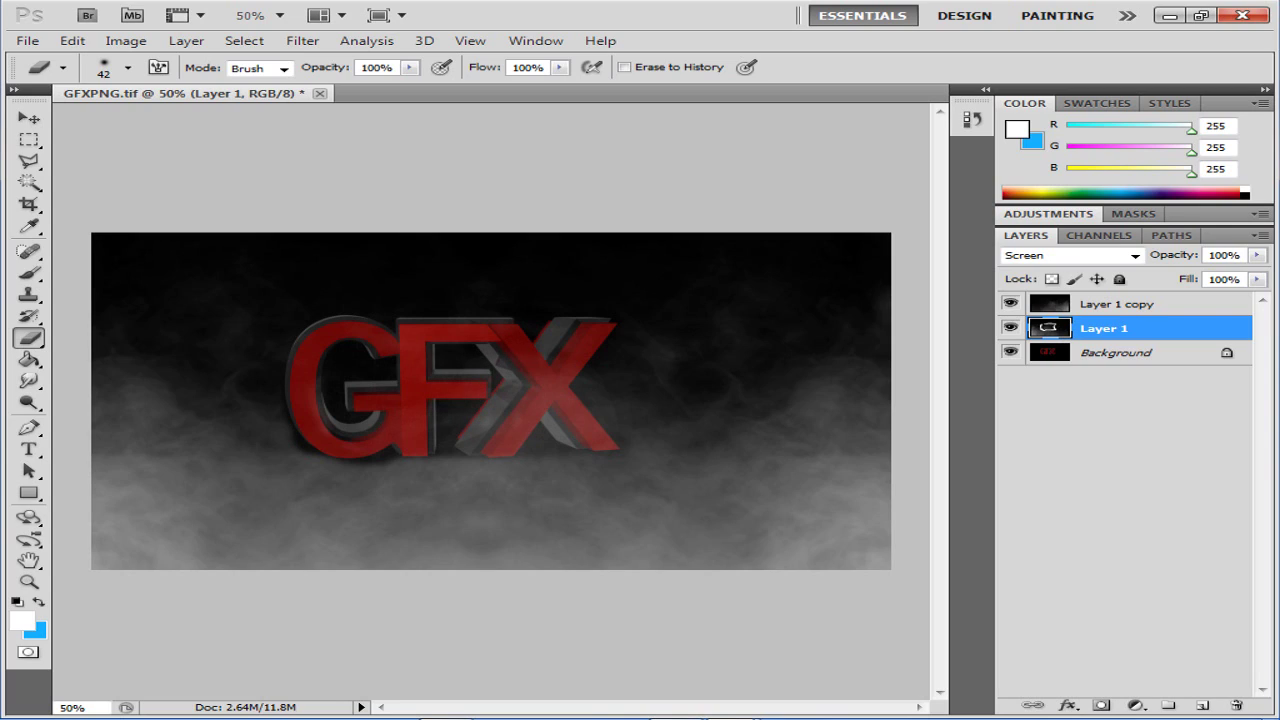
key(alt+bracketright)
mouse_move(520, 450)
mouse_down()
mouse_move(500, 395)
mouse_move(310, 430)
mouse_move(540, 360)
mouse_up()
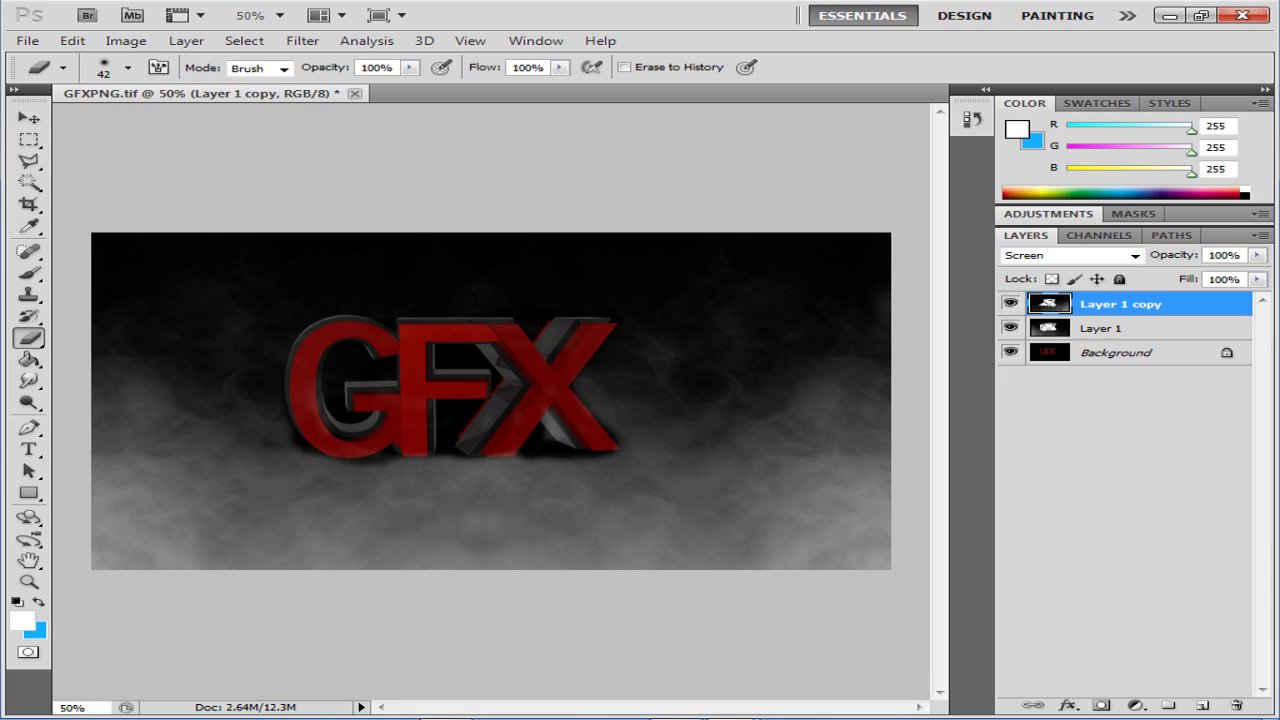
key(alt+bracketleft)
key(v)
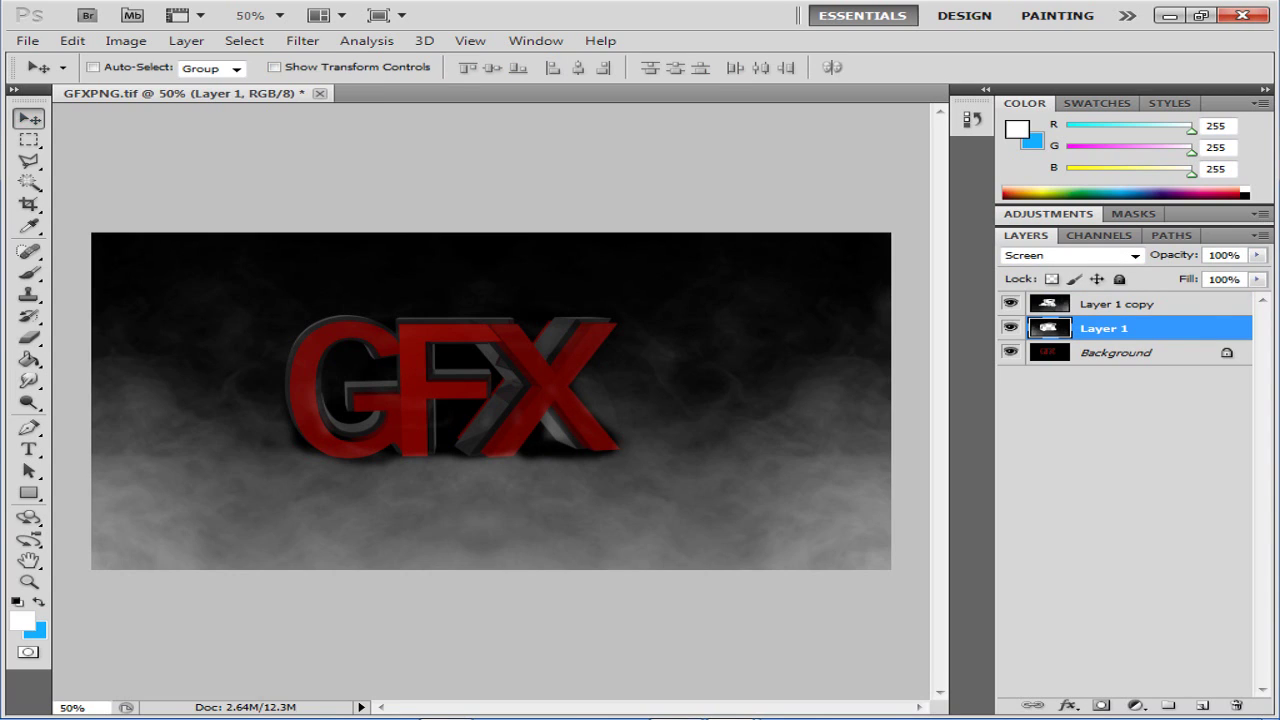
key(alt+bracketright)
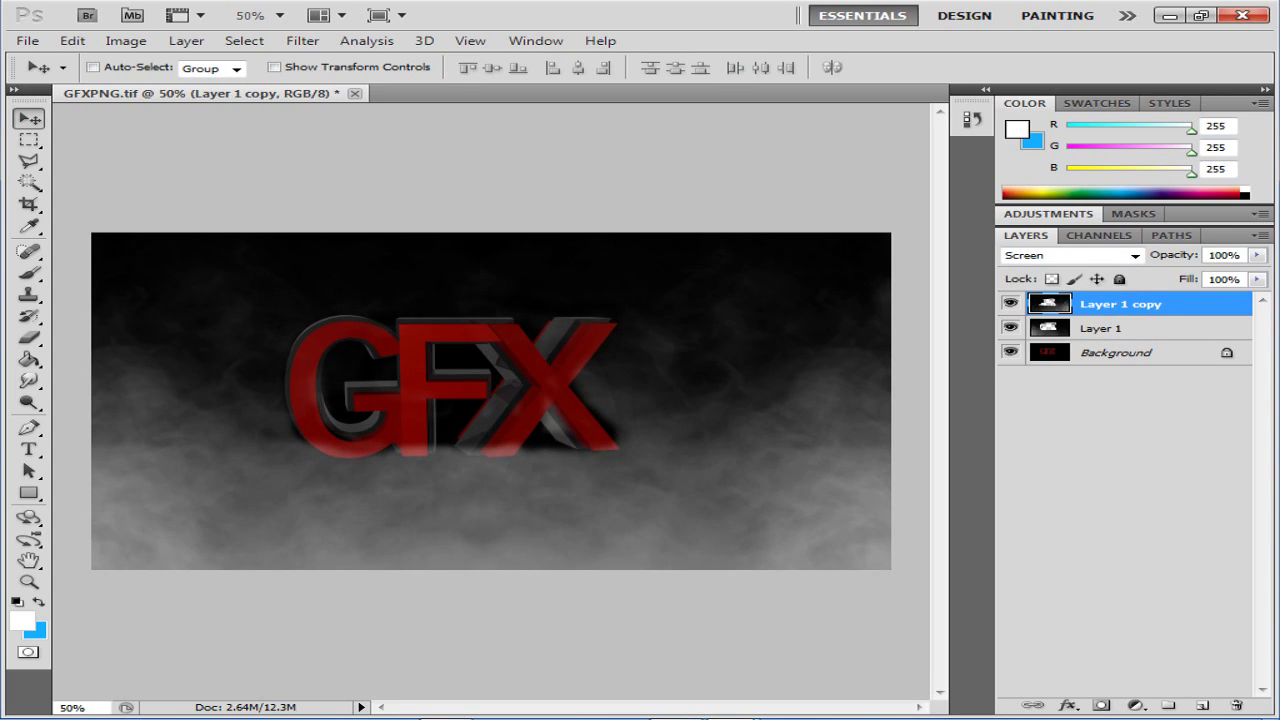
- Drag the orange light-rays image in as Layer 2 in Screen mode
click(857, 571)
drag(640, 400, 250, 400)
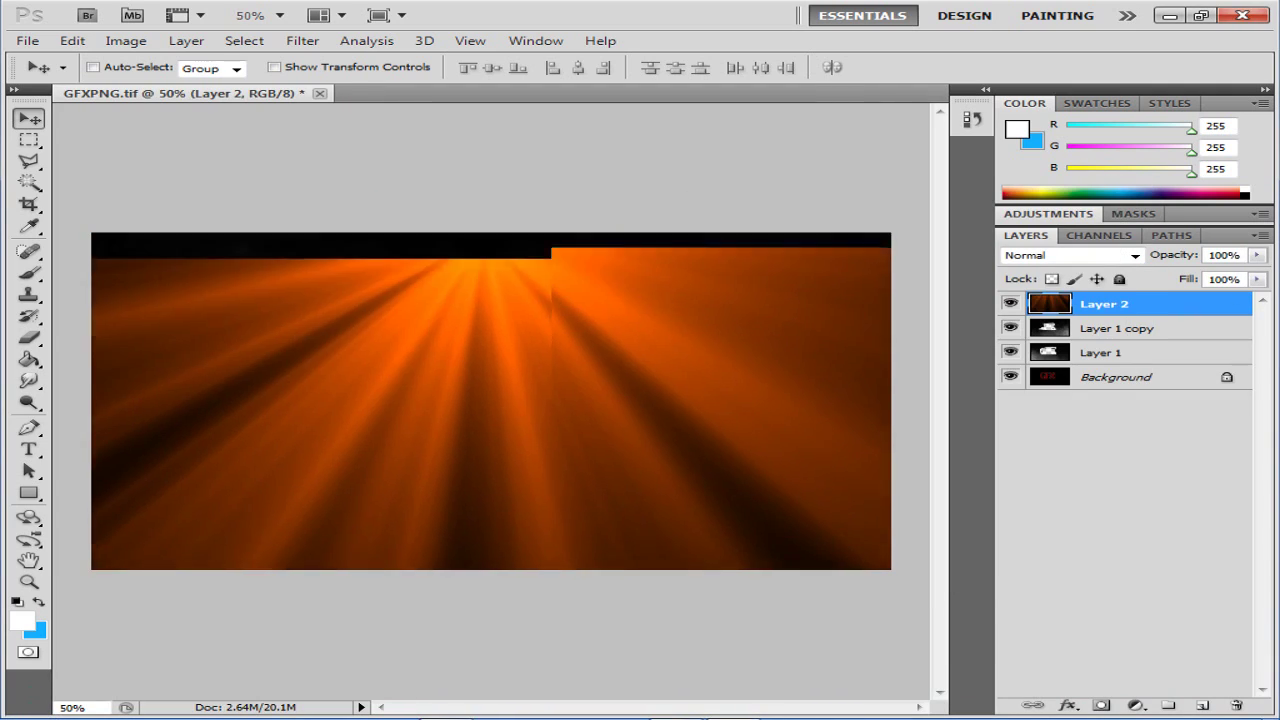
click(1135, 255)
click(1060, 150)
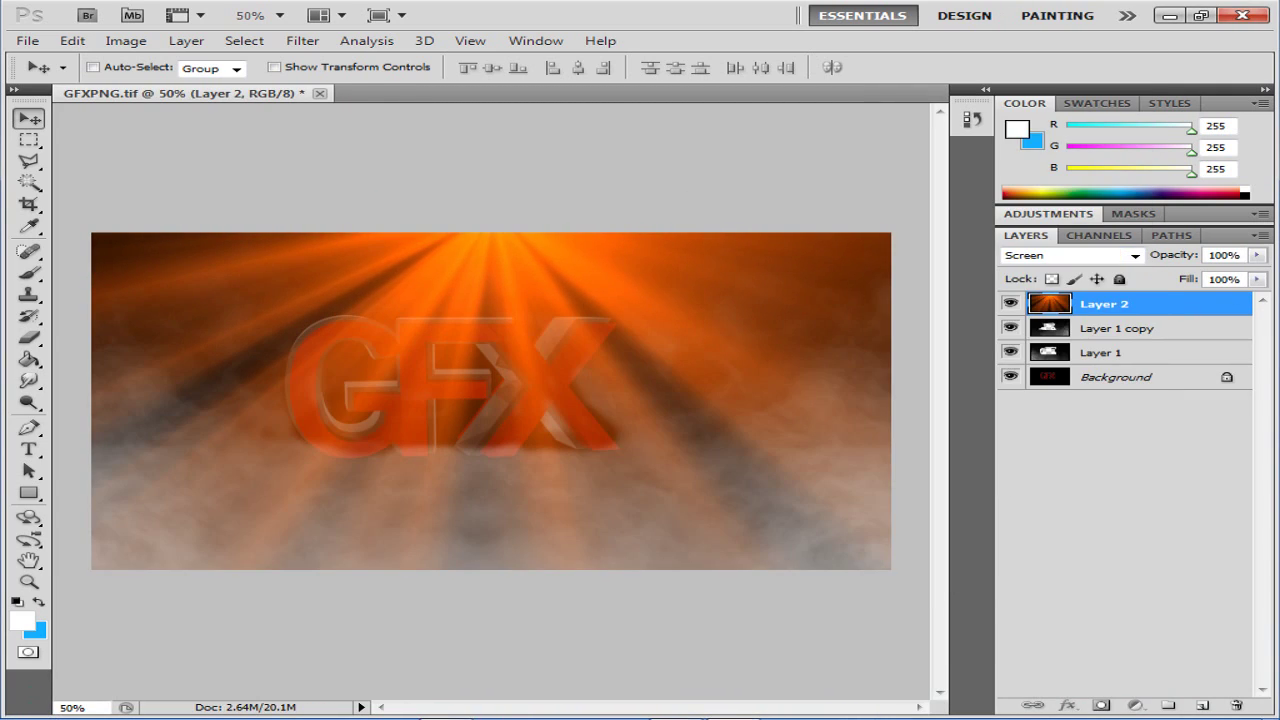
- Move Layer 2 below the smoke layers and erase the rays over the letters
key(ctrl+bracketleft)
key(ctrl+bracketleft)
mouse_move(1257, 255)
mouse_down()
mouse_move(1227, 274)
mouse_move(1257, 274)
mouse_up()
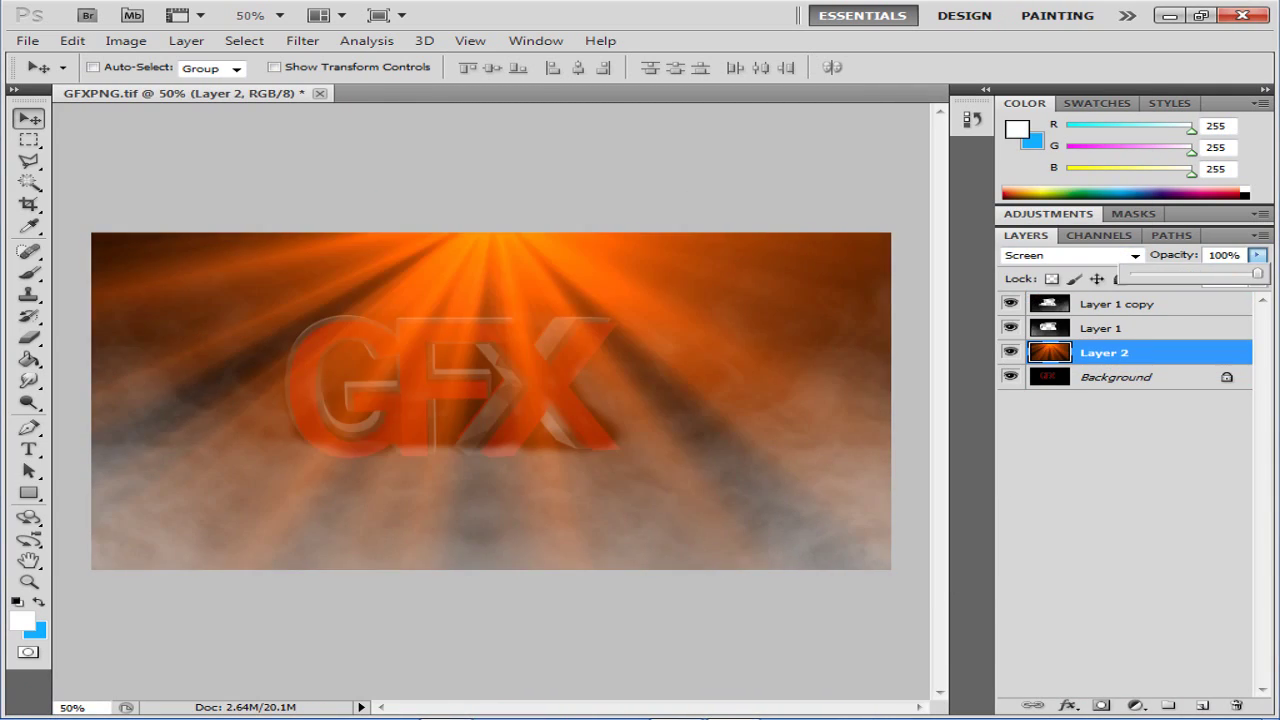
key(b)
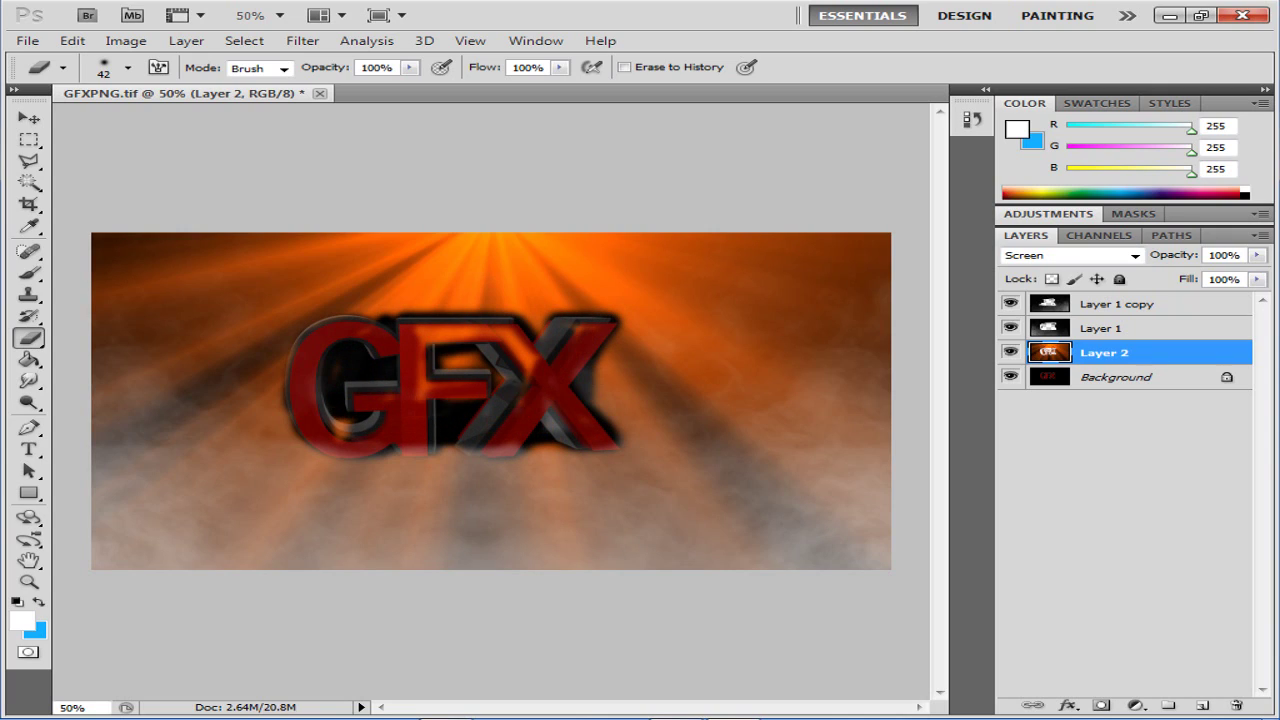
drag(440, 380, 525, 352)
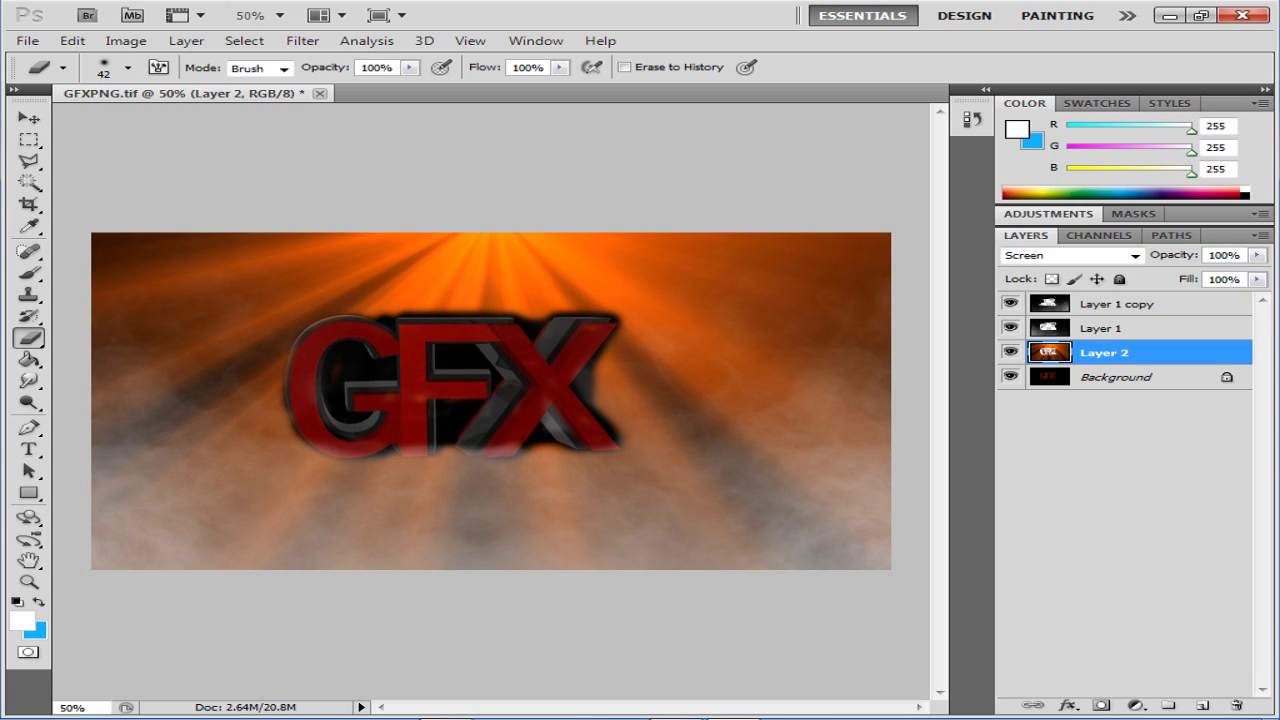
- Draw the angled callout Pen path running out from the X
key(v)
key(p)
click(28, 358)
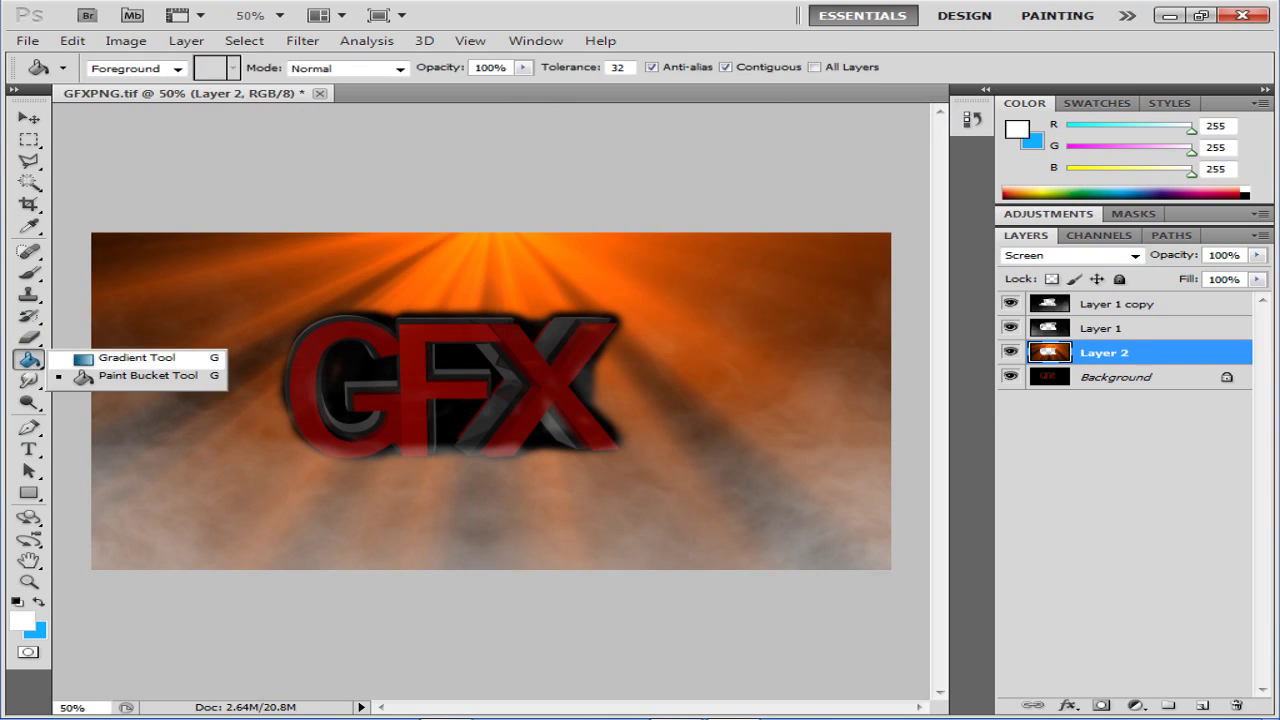
click(28, 272)
click(128, 67)
key(p)
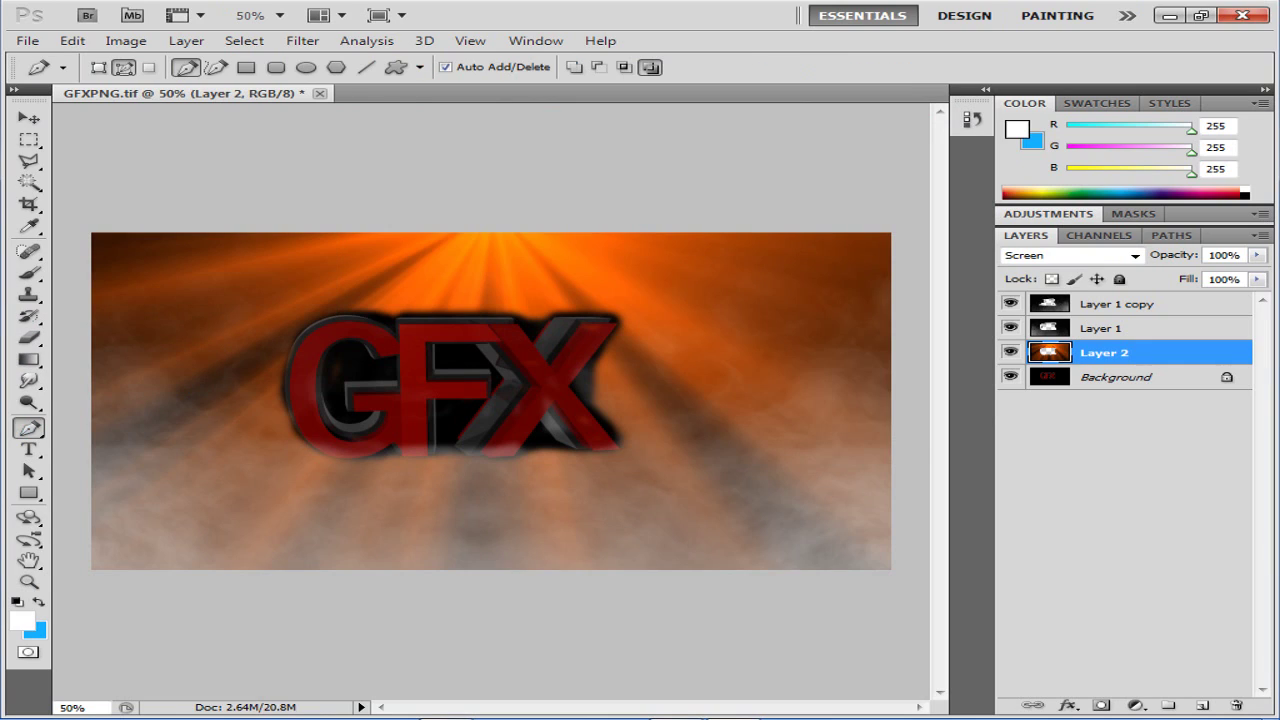
click(783, 375)
- Type the UnveilGFX label in Kokila above the callout line
key(v)
key(t)
click(293, 67)
click(180, 238)
click(543, 327)
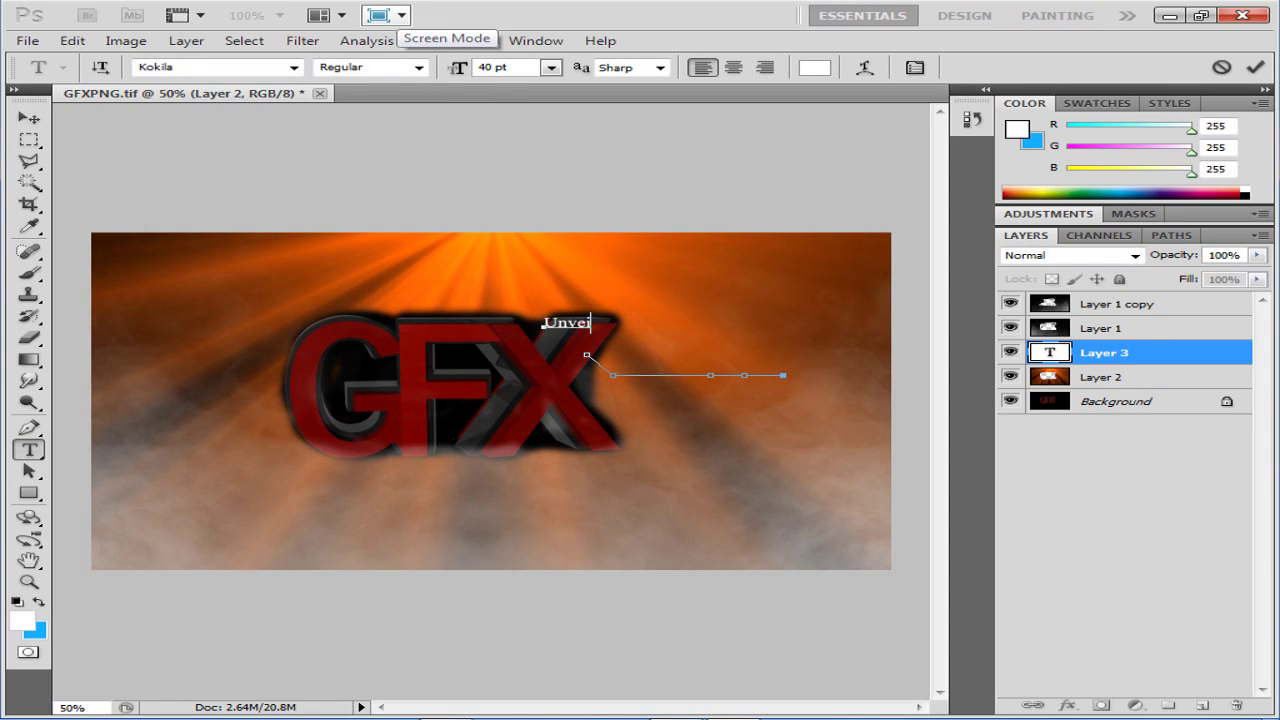
click(28, 117)
- Add a new empty layer, undo a trial path stroke, and set a thinner brush
key(ctrl+shift+alt+n)
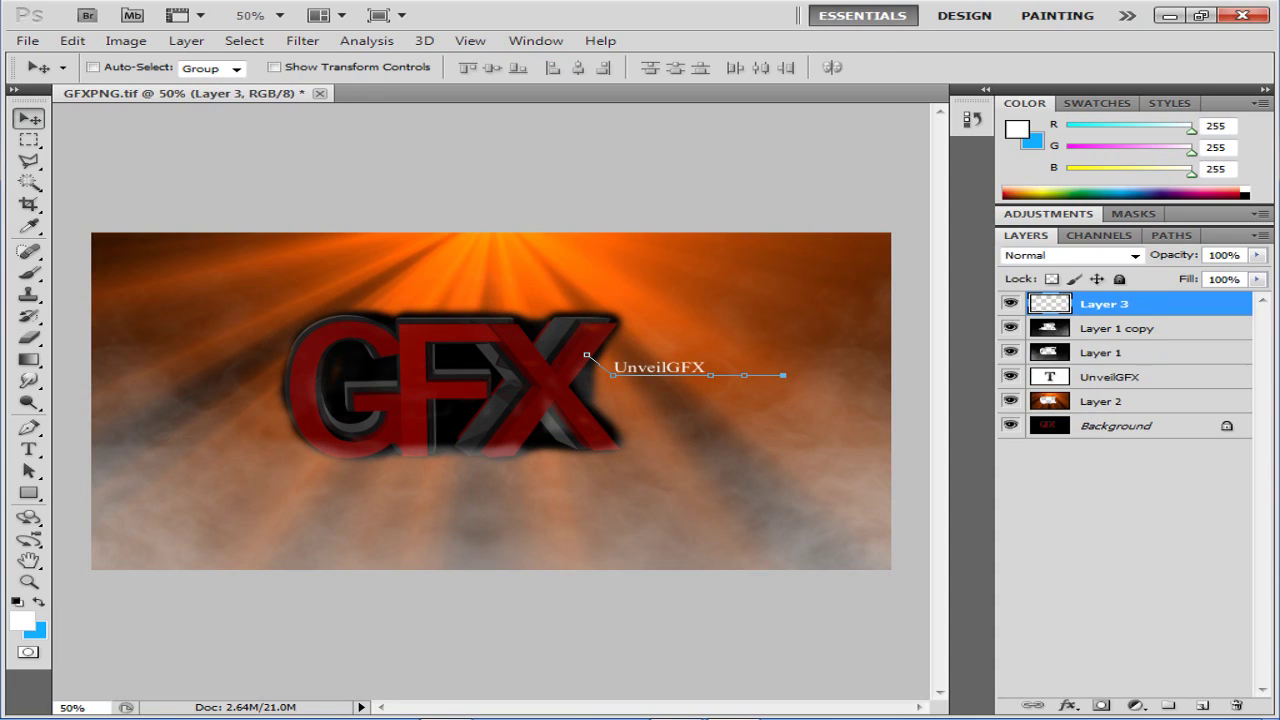
right_click(662, 376)
click(740, 535)
click(771, 237)
key(ctrl+z)
key(b)
click(129, 68)
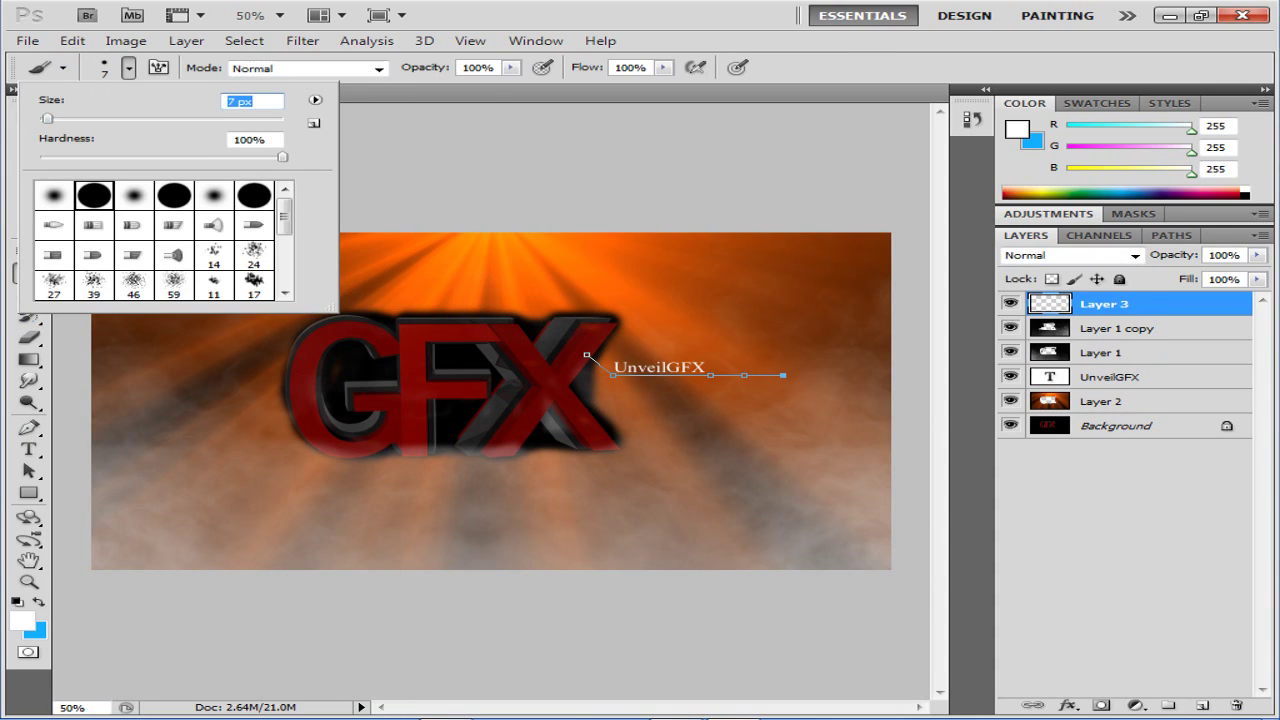
key(Return)
- Stroke the callout path in white and erase the line's end near the text
key(p)
right_click(652, 374)
click(730, 533)
click(771, 237)
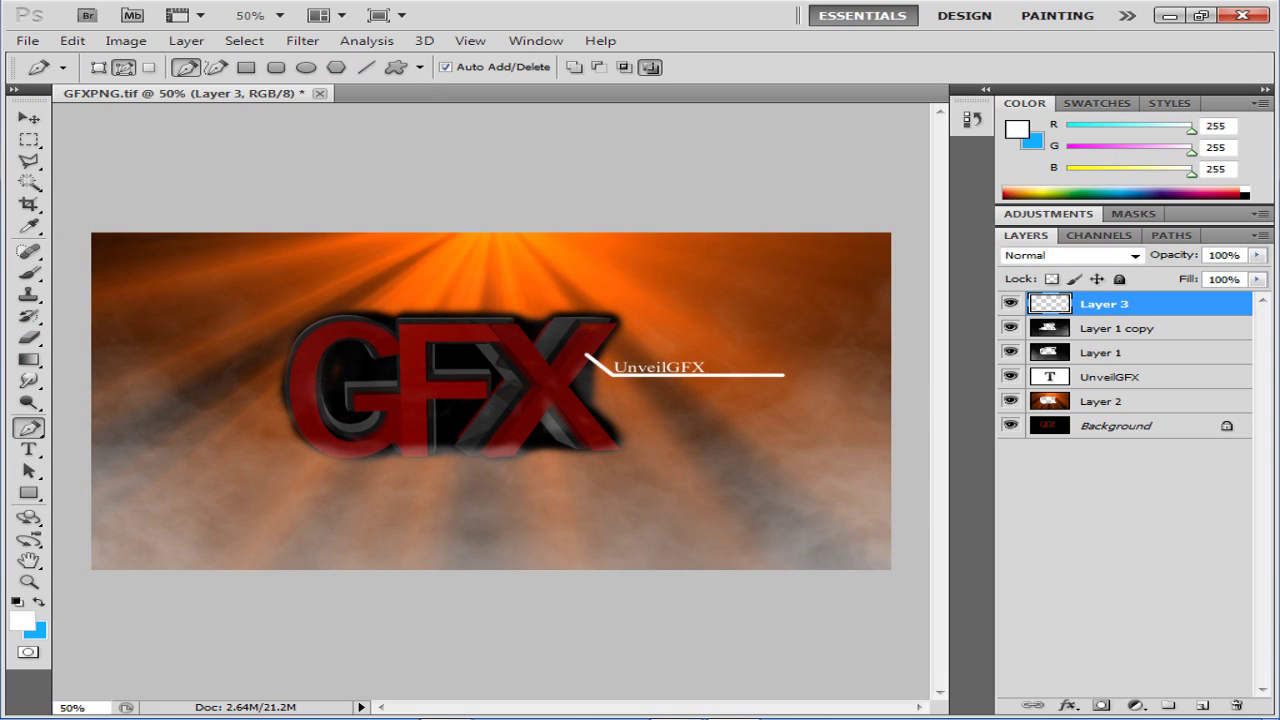
key(e)
click(129, 68)
key(Return)
click(716, 374)
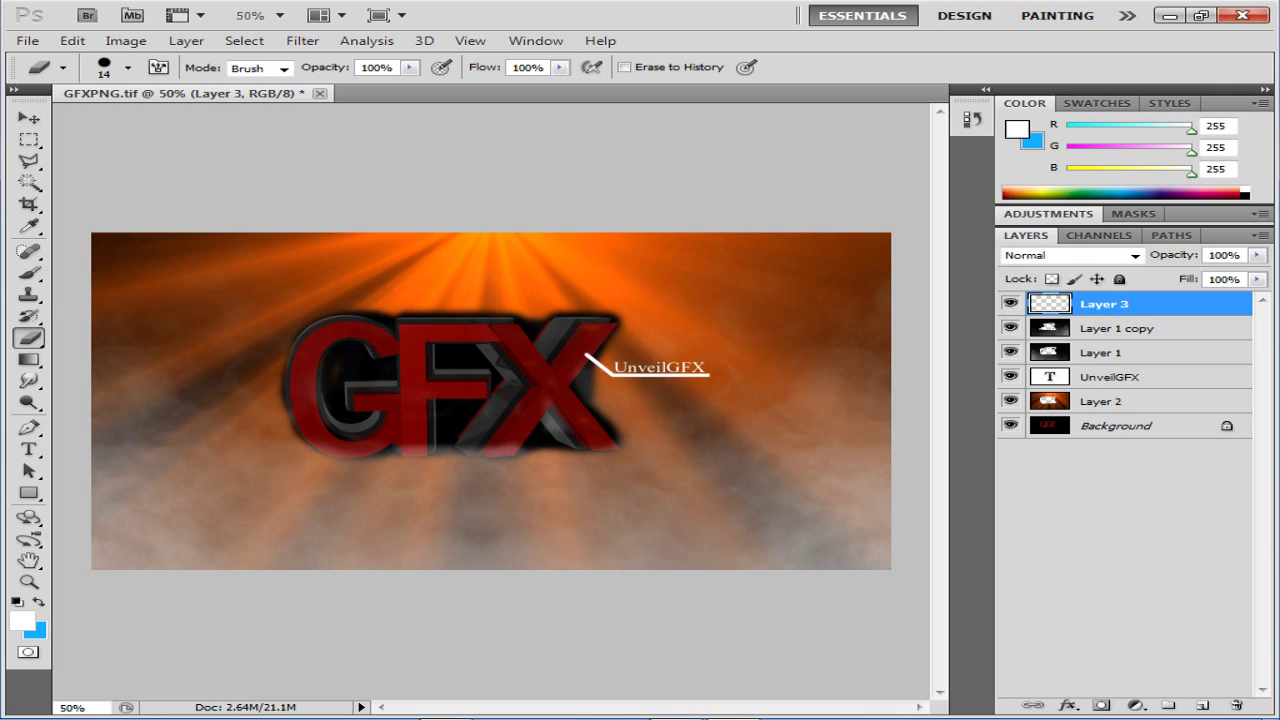
- Rasterize the UnveilGFX text layer, then select the empty Layer 3
right_click(1106, 376)
click(906, 303)
key(ctrl+t)
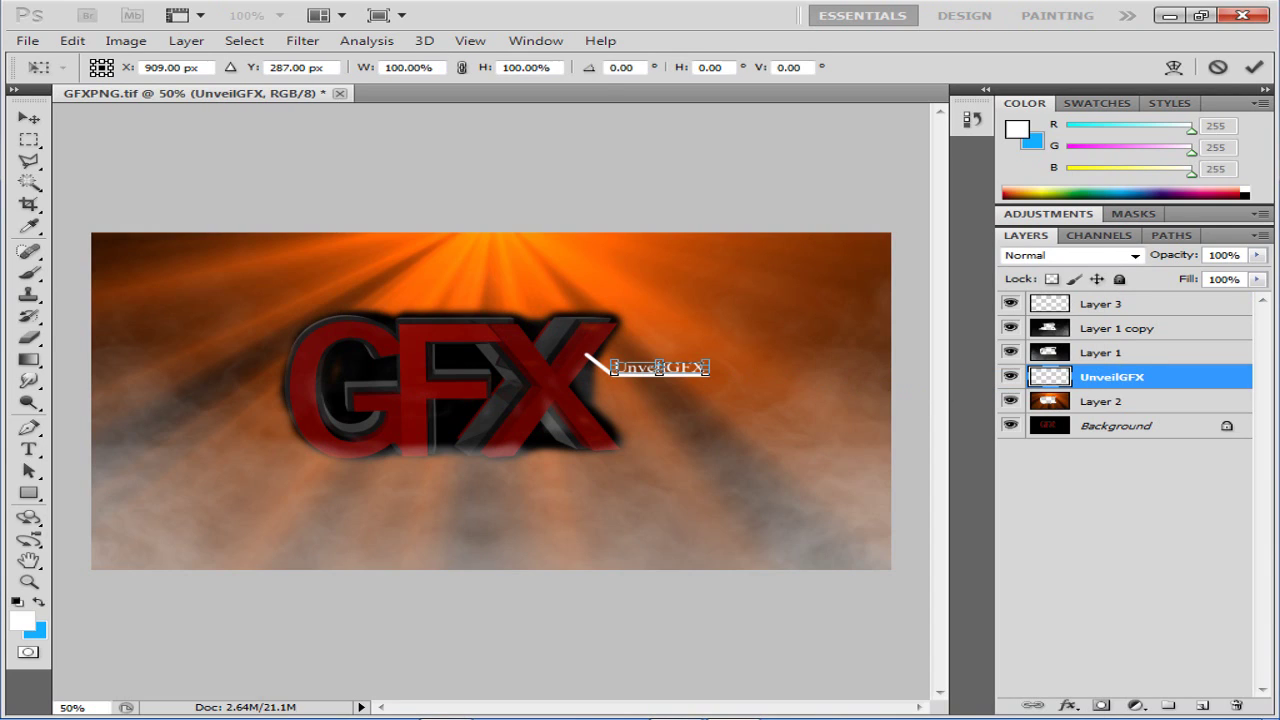
key(Return)
key(e)
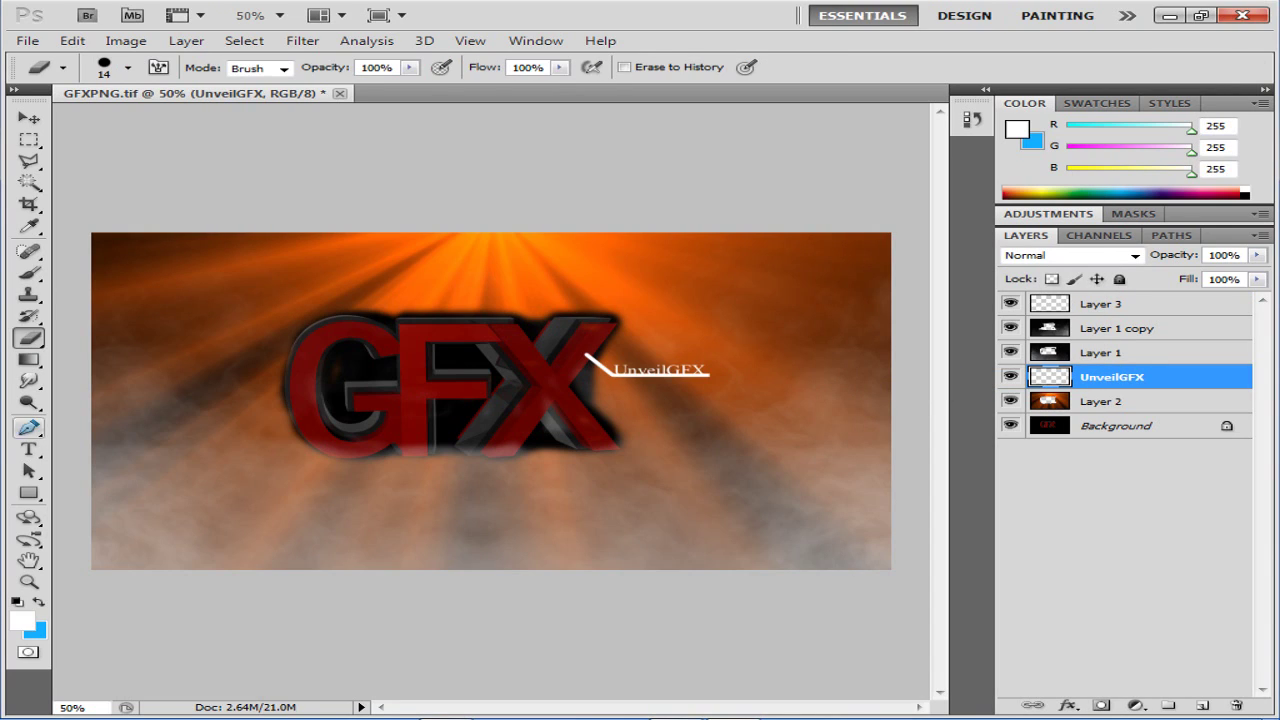
click(28, 427)
click(1104, 303)
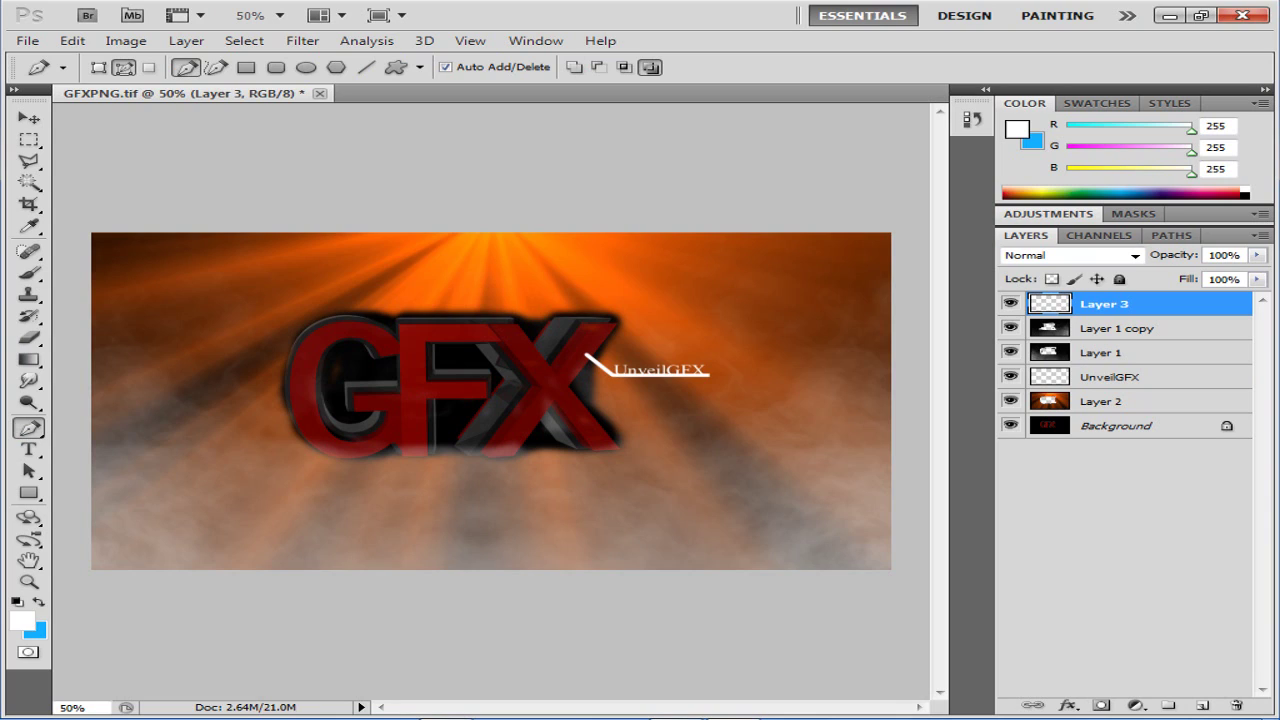
- Fill the rectangular banner path with black on Layer 3
right_click(360, 480)
click(430, 617)
click(643, 183)
click(500, 323)
click(806, 169)
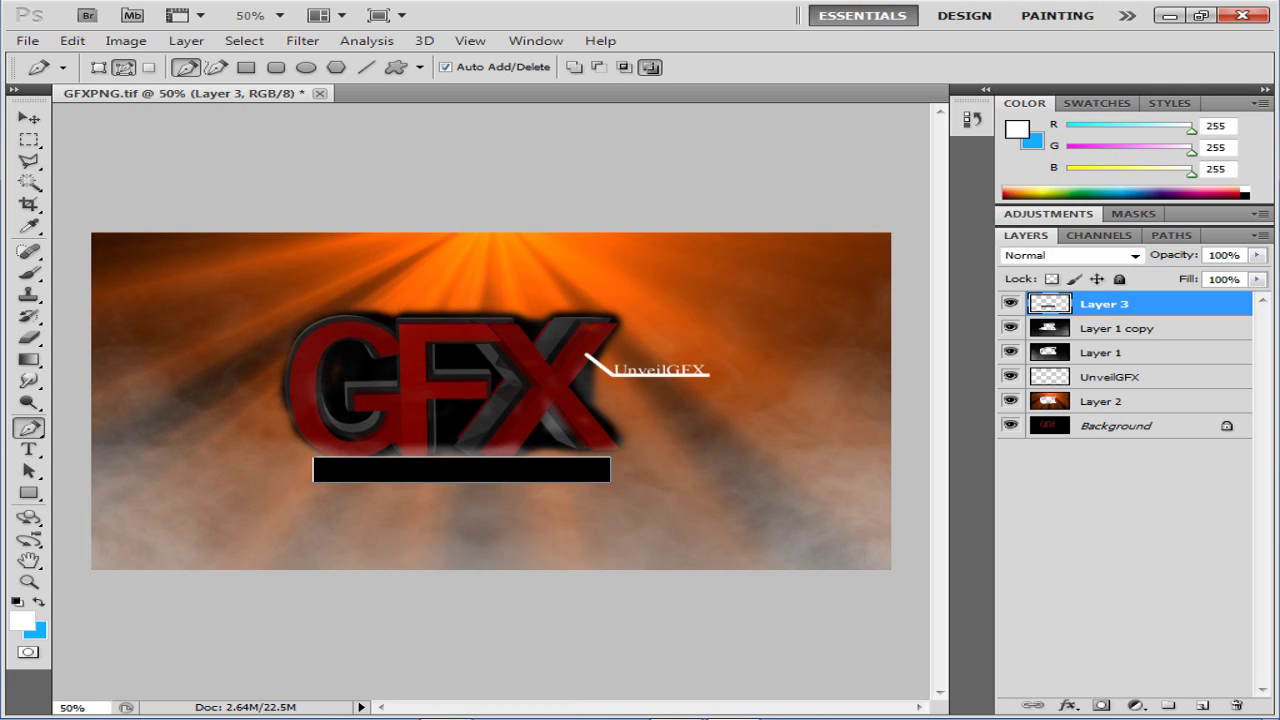
- Move the banner layer below the smoke layers and tilt it 3.89°
key(v)
key(ctrl+bracketleft)
key(ctrl+bracketleft)
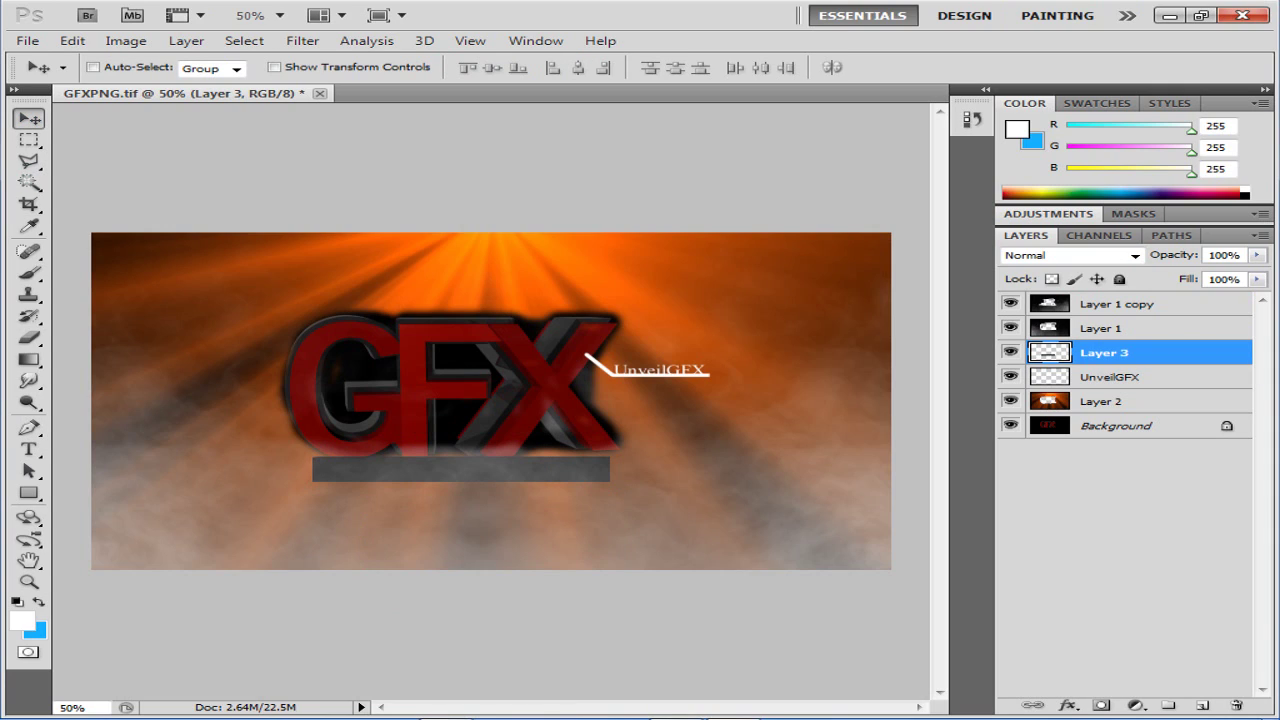
key(ctrl+t)
key(Return)
key(m)
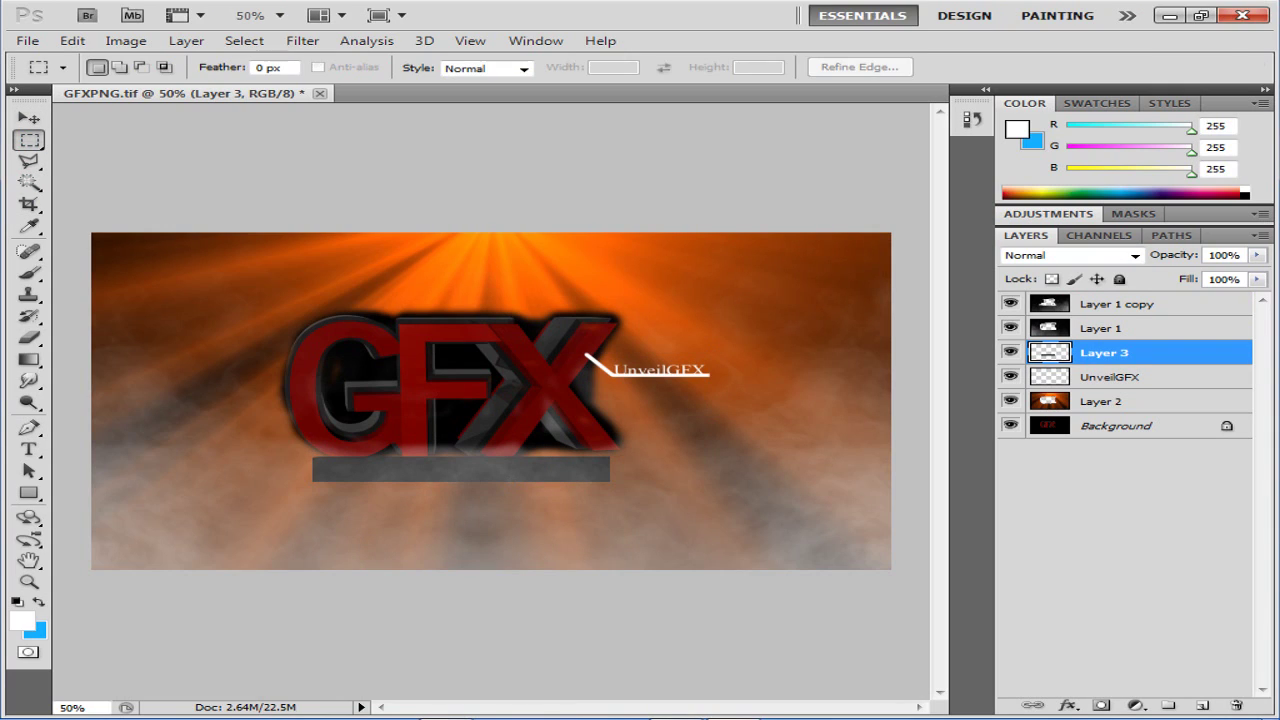
key(ctrl+t)
drag(250, 480, 214, 414)
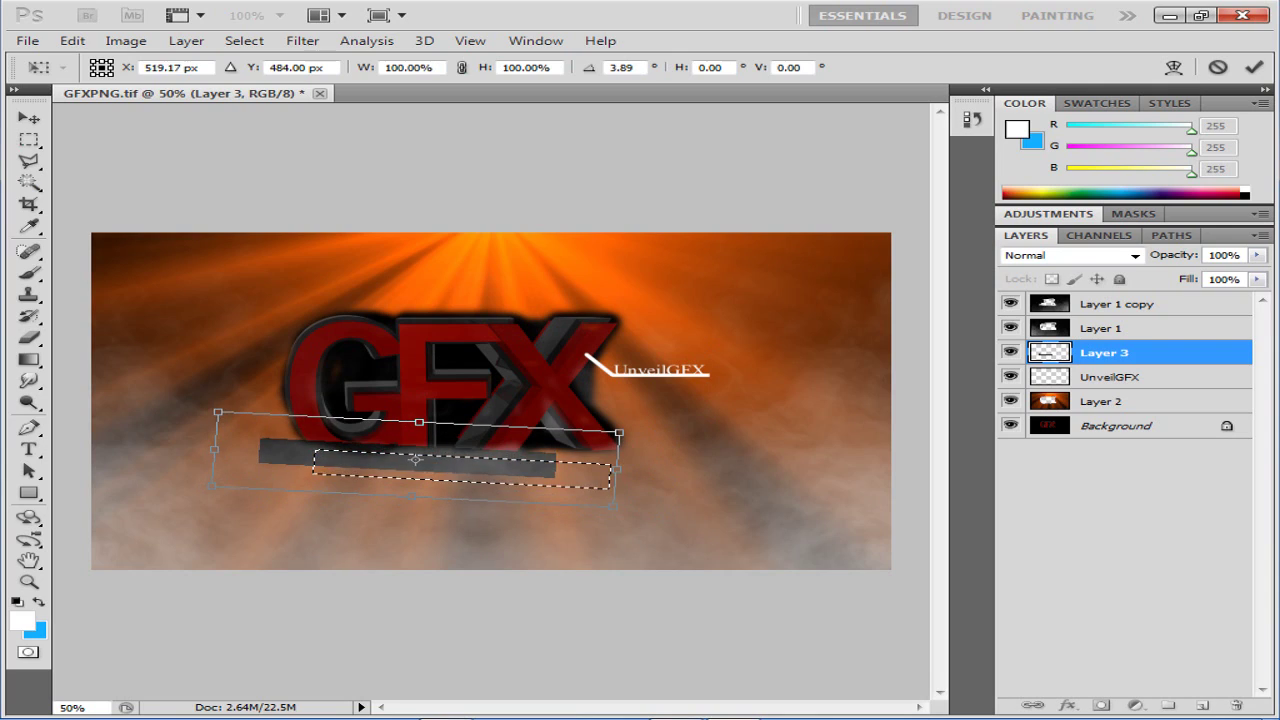
key(Return)
- Add the text 'Youtube.com/UnveilGFX' near the banner
key(t)
click(236, 426)
text(Youtube.com/UnveilGF)
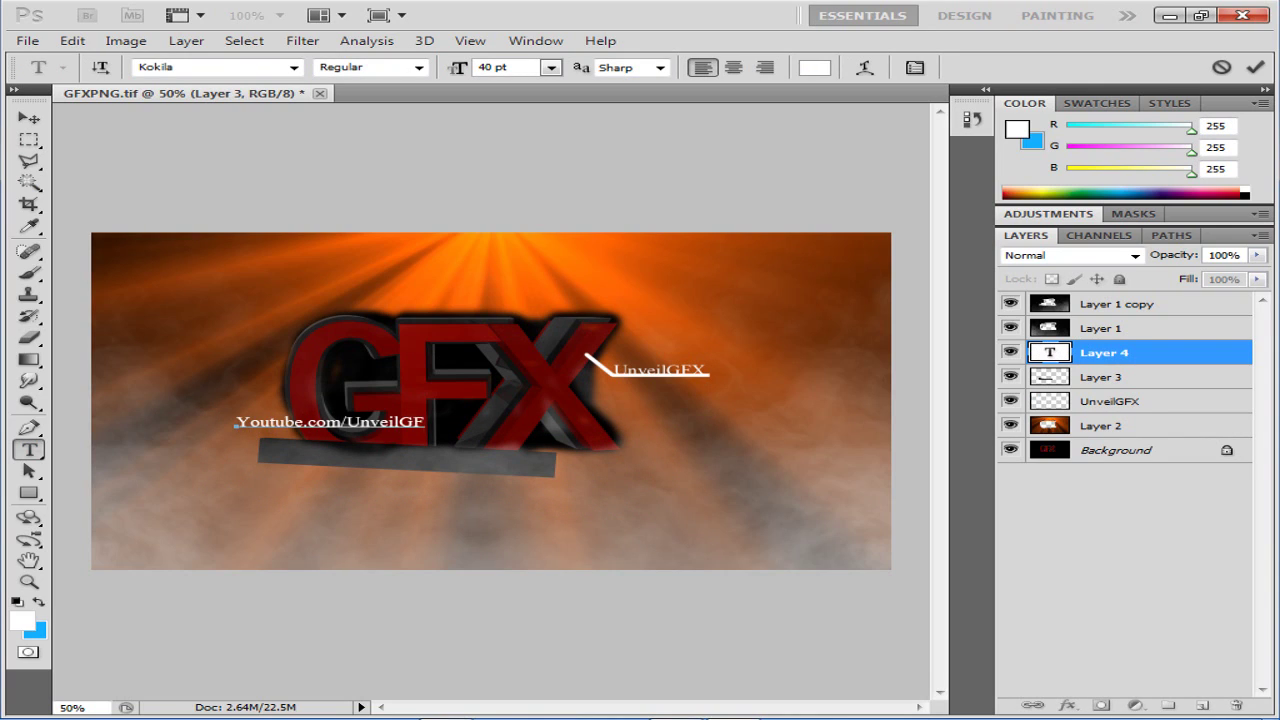
text(X)
key(ctrl+Return)
key(v)
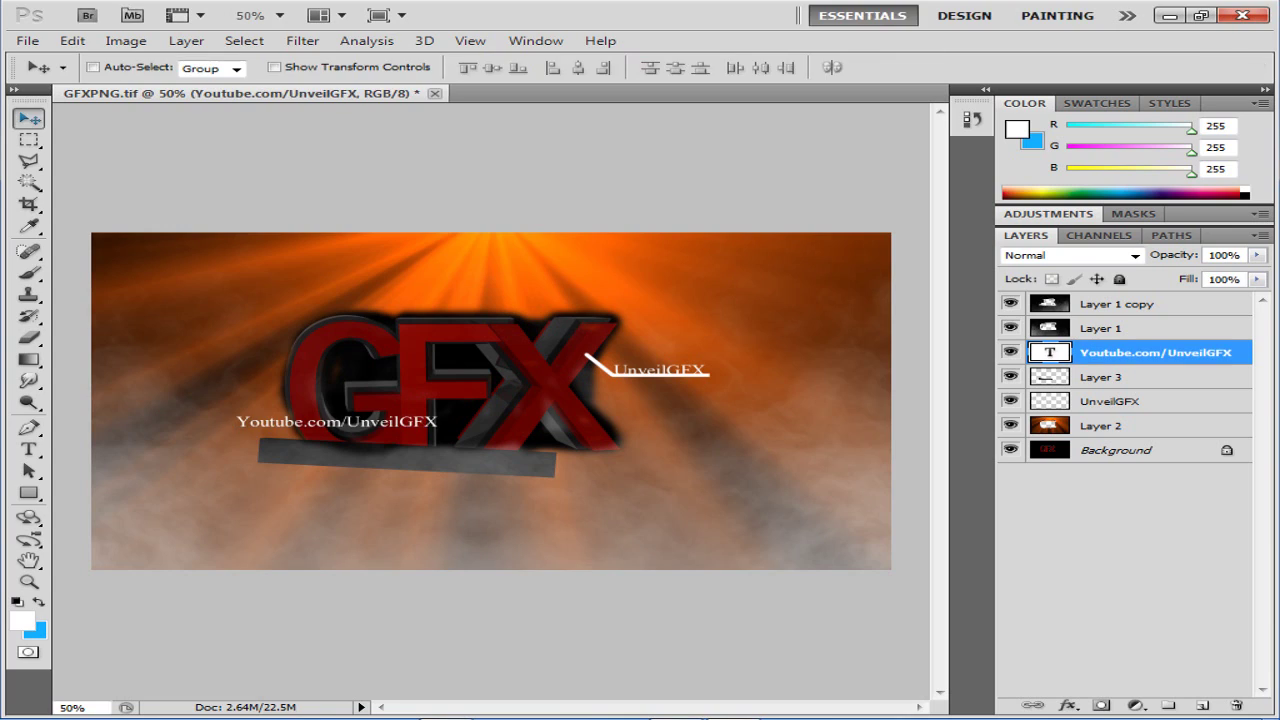
- Move and rotate the URL text onto the banner, matching its angle
key(ctrl+t)
drag(340, 424, 372, 450)
drag(495, 468, 490, 482)
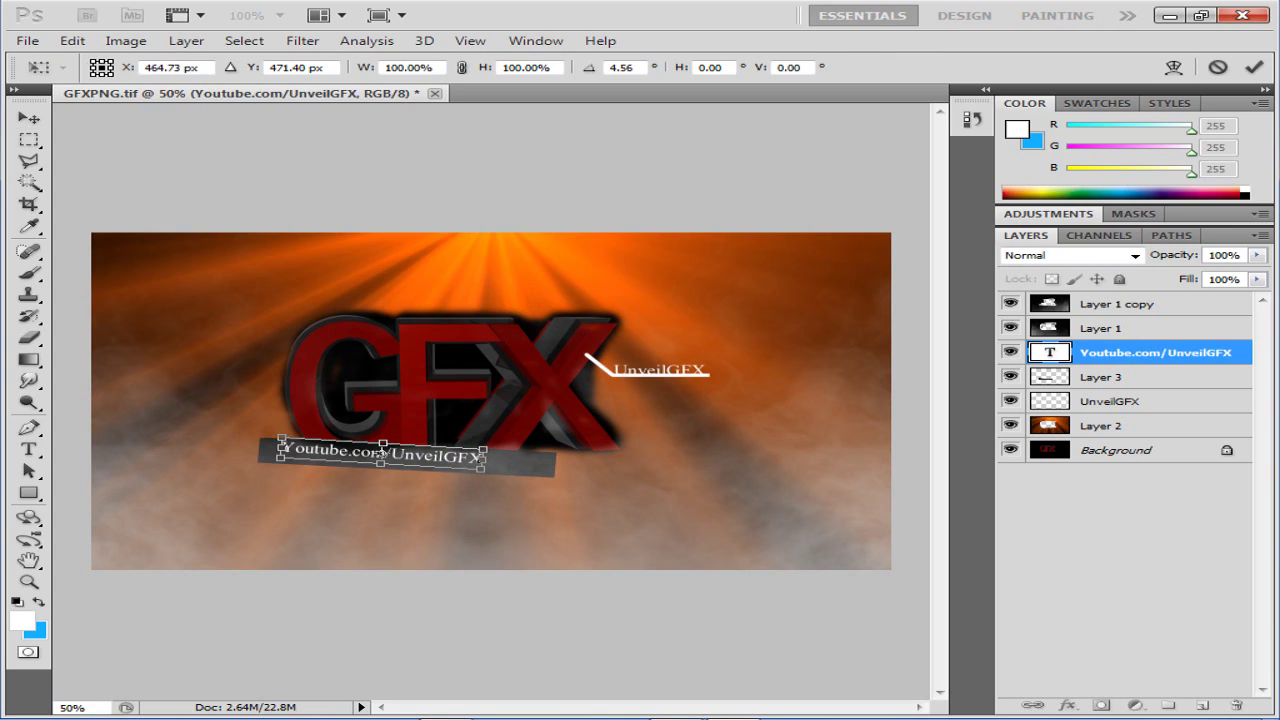
drag(383, 454, 359, 456)
key(Return)
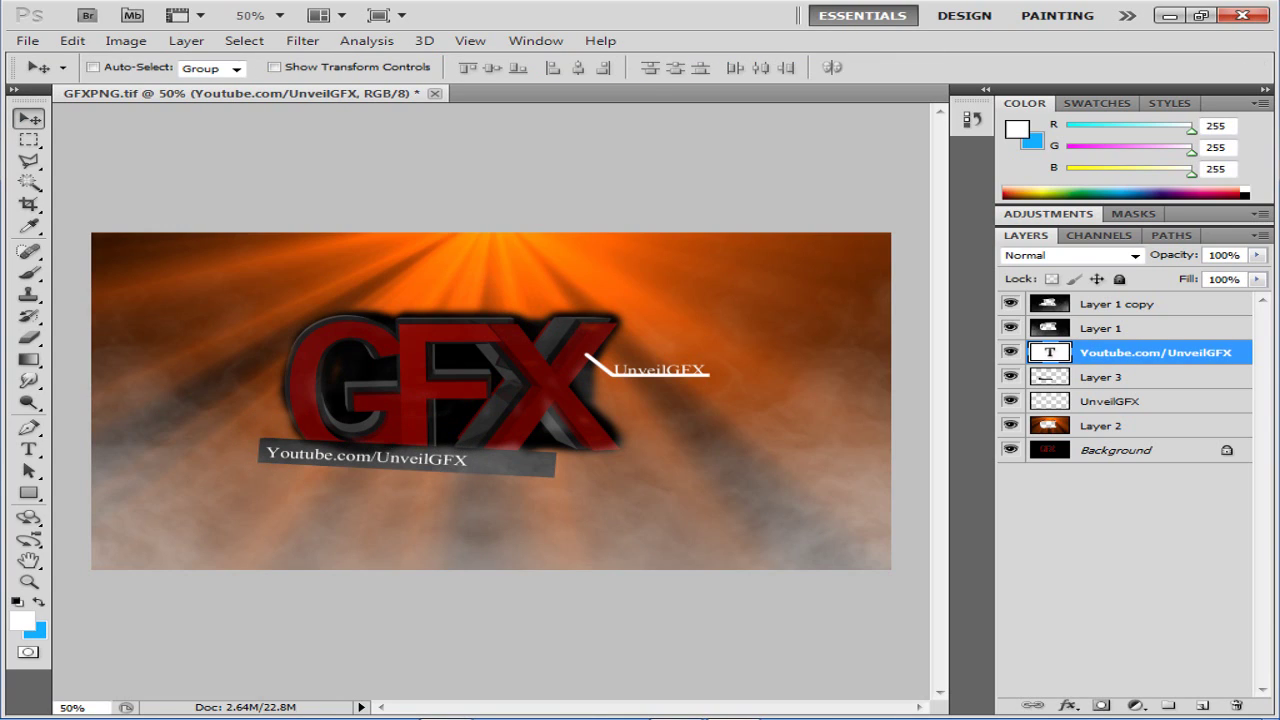
- Select the banner layer and draw a Pen path around its right end
key(p)
key(alt+bracketleft)
key(alt+bracketleft)
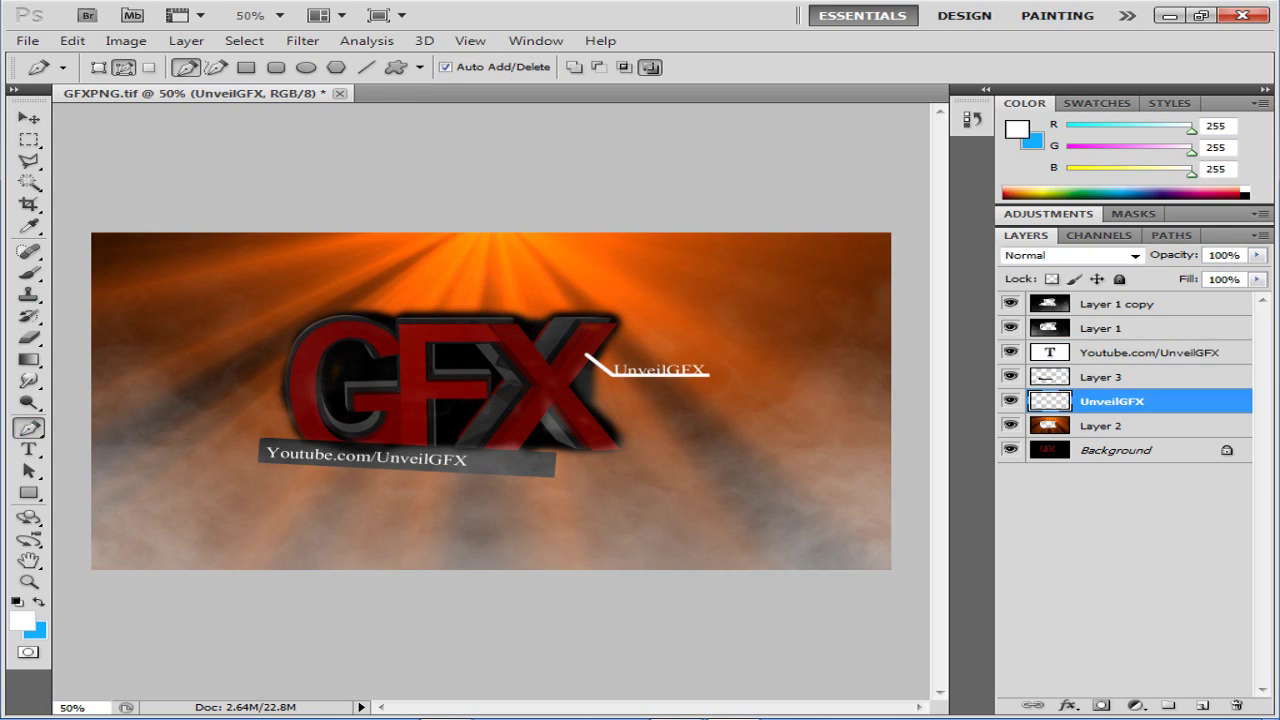
key(alt+bracketright)
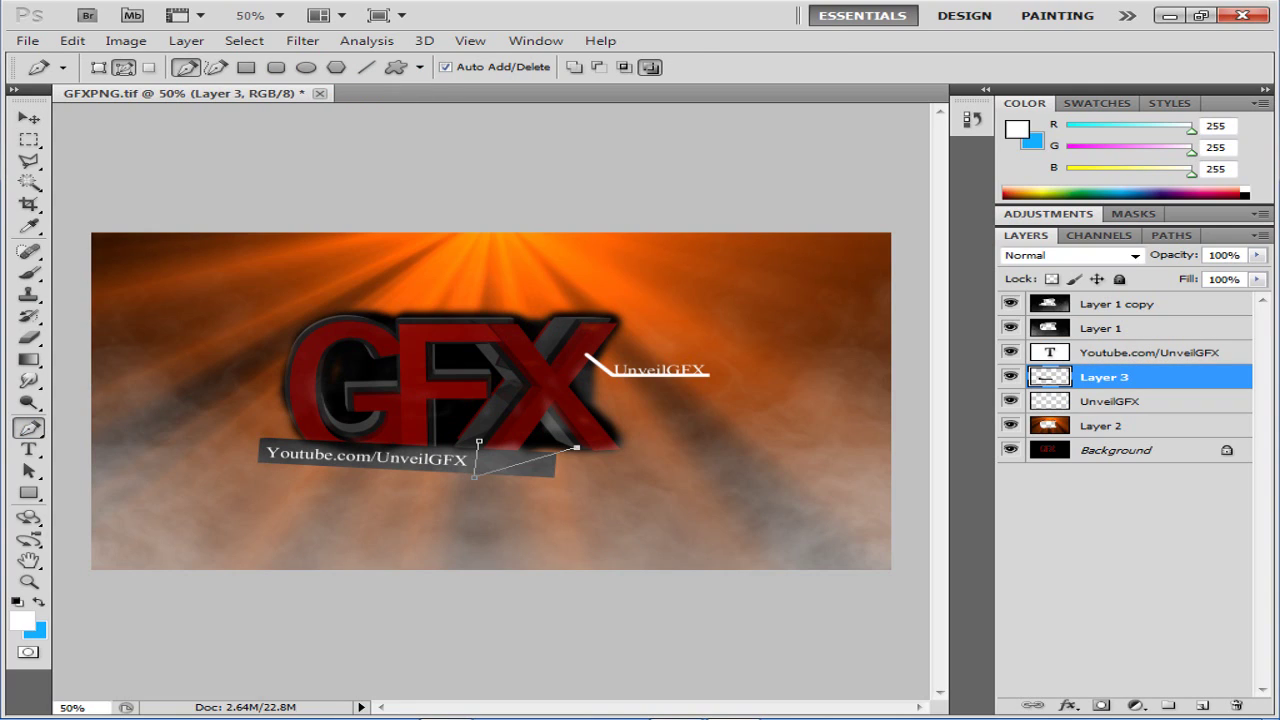
click(584, 455)
- Convert the trim path to a selection, delete the banner's right end, and deselect
right_click(550, 438)
click(650, 556)
key(Return)
key(v)
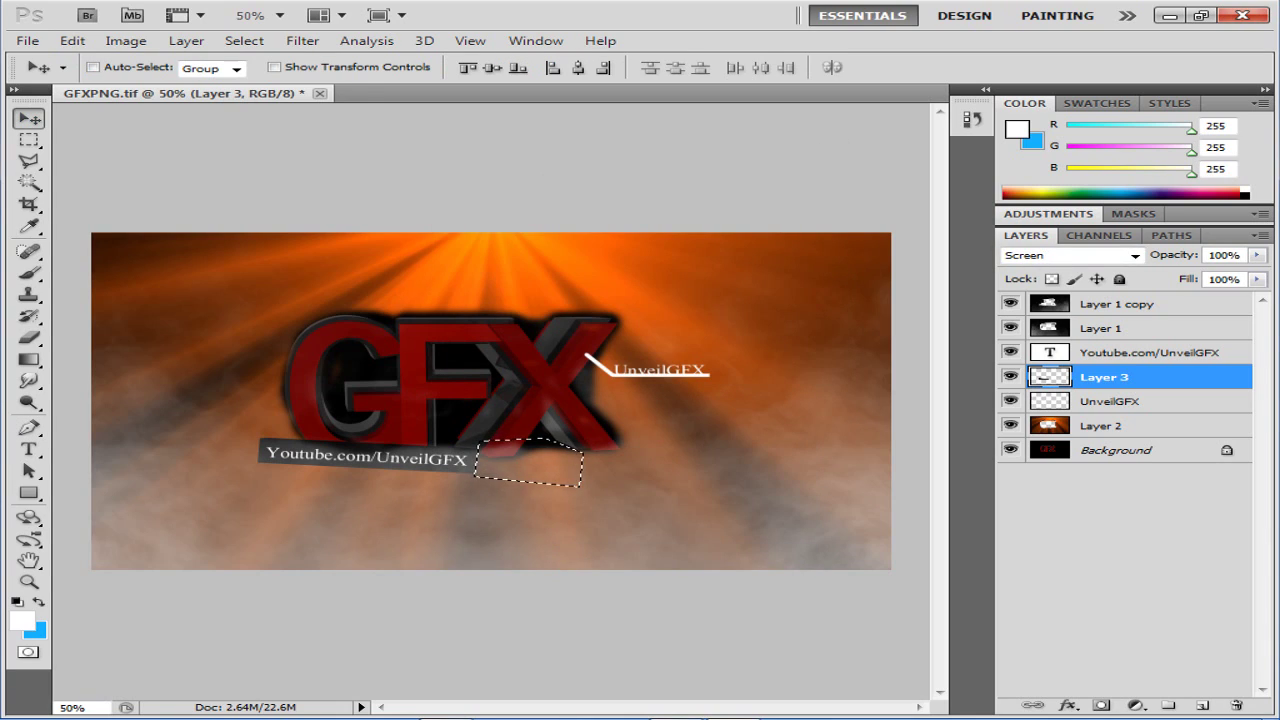
key(alt+period)
click(244, 40)
click(270, 77)
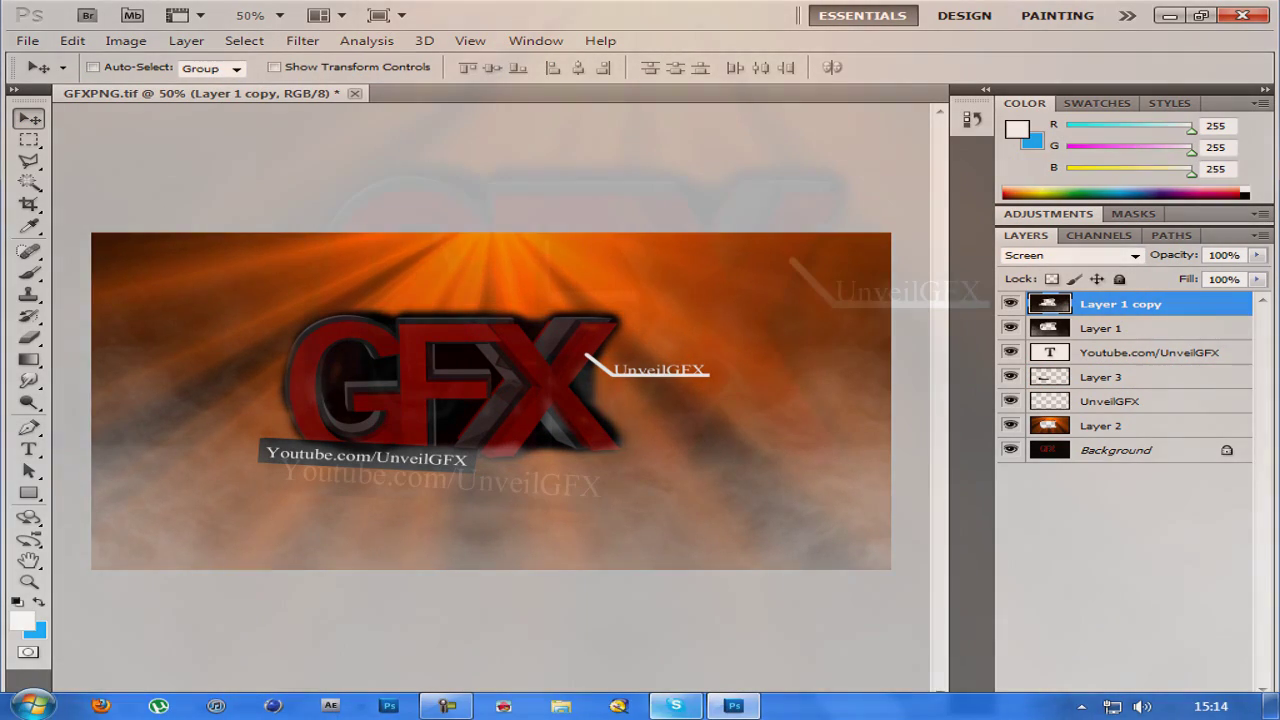